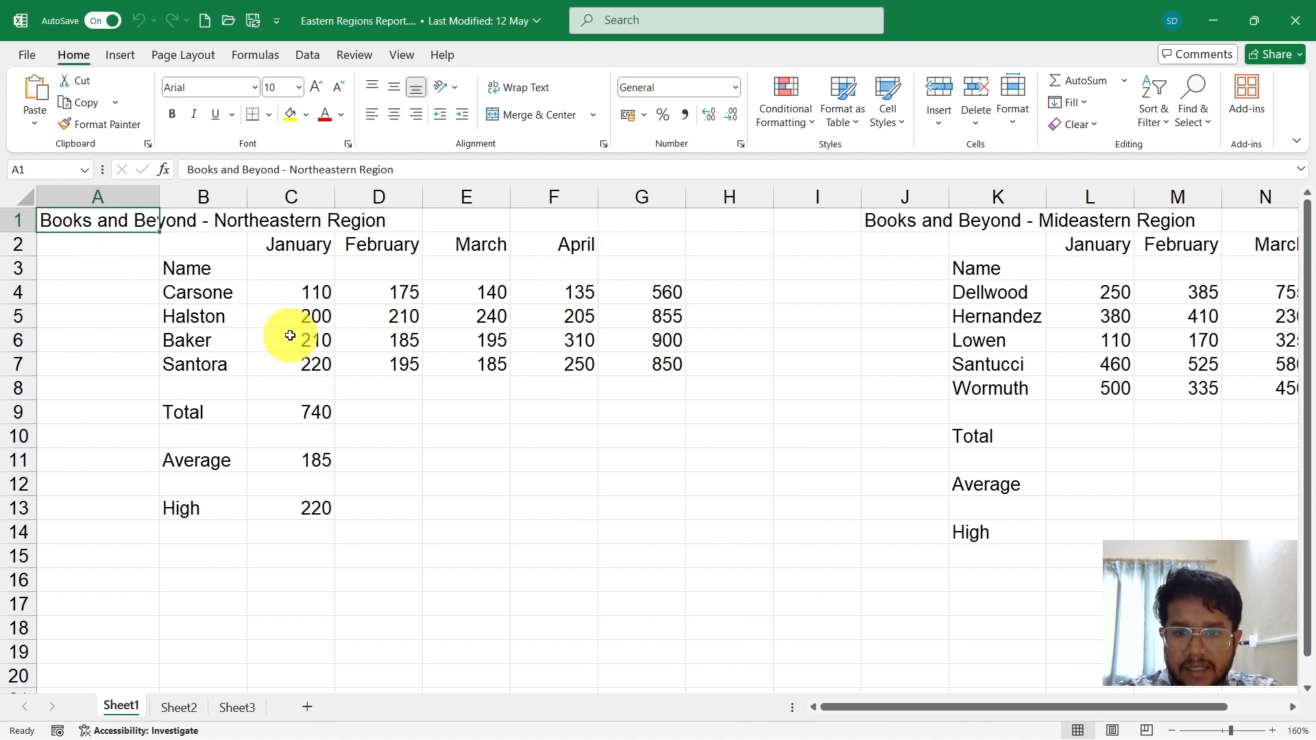
# Enter the heading "total" in cell G2, beside April in the Northeastern Region table.
pyautogui.click(640, 249)
pyautogui.hscroll(1, 640, 250)
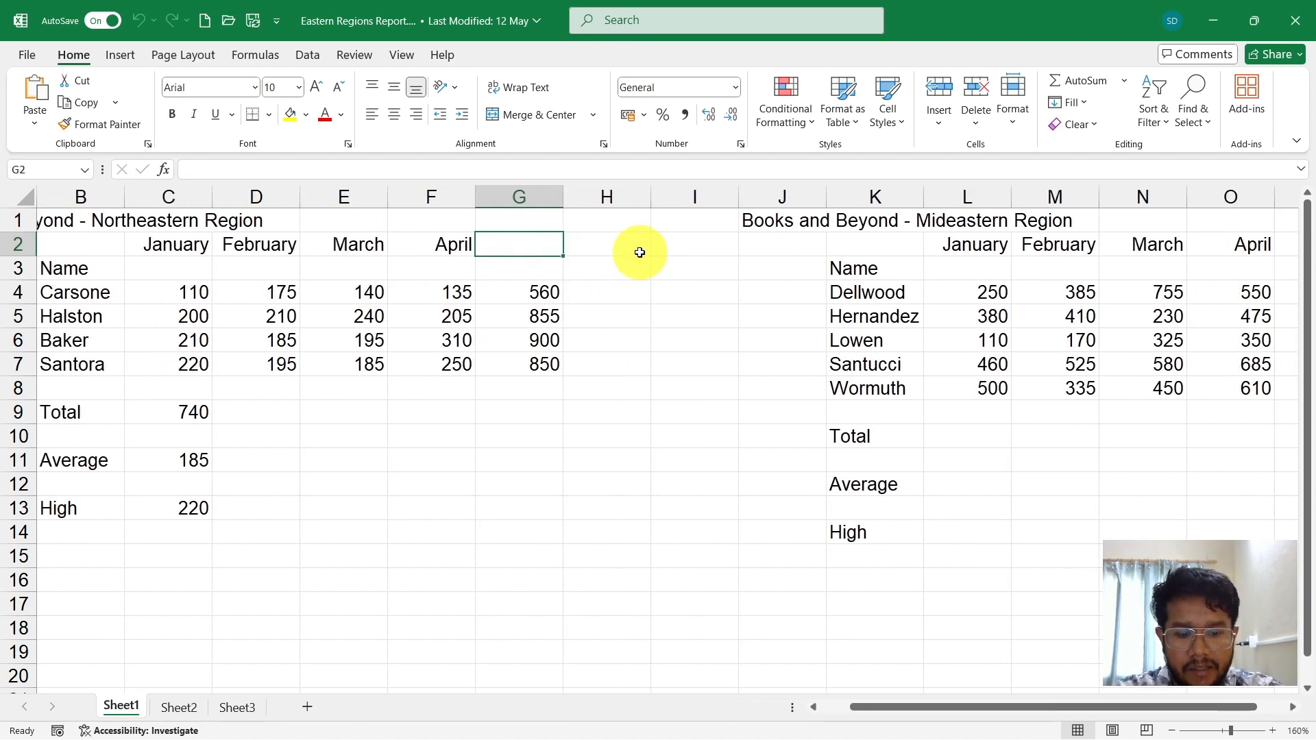
pyautogui.hotkey('ctrl', '-')
pyautogui.press('Escape')
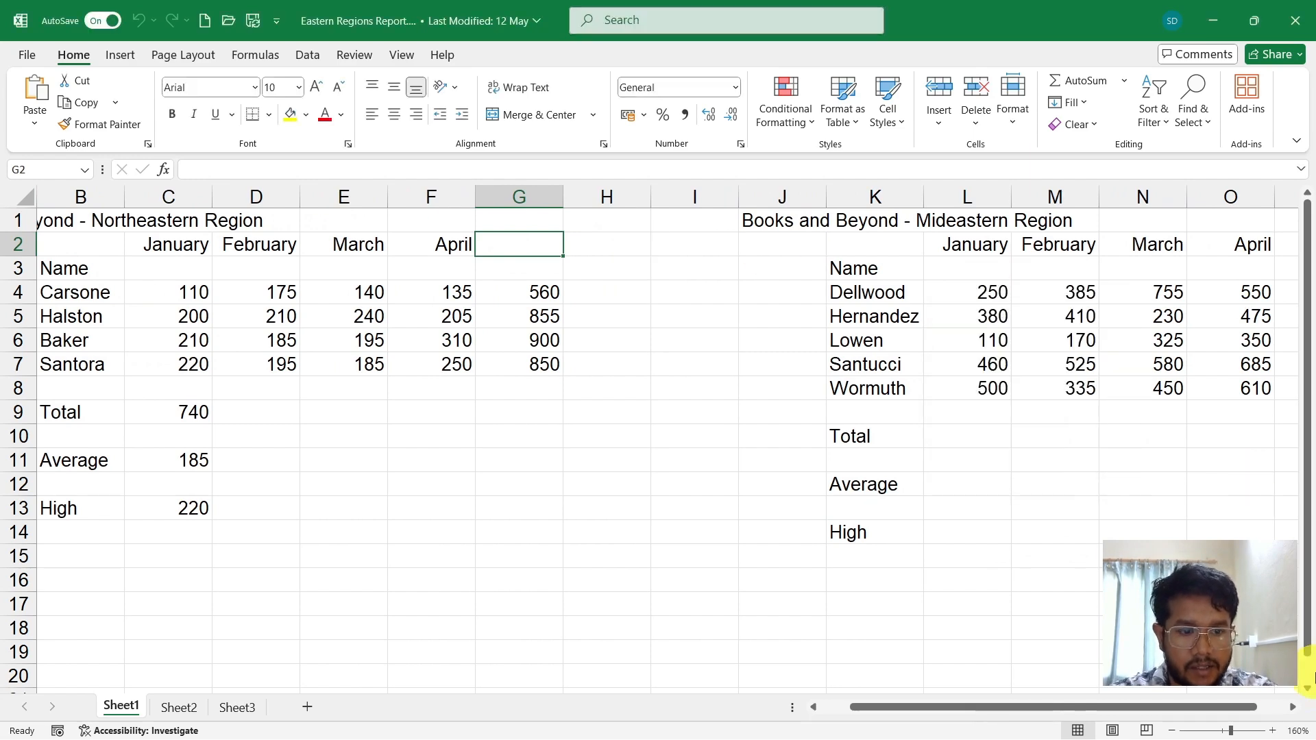
pyautogui.click(1172, 731)
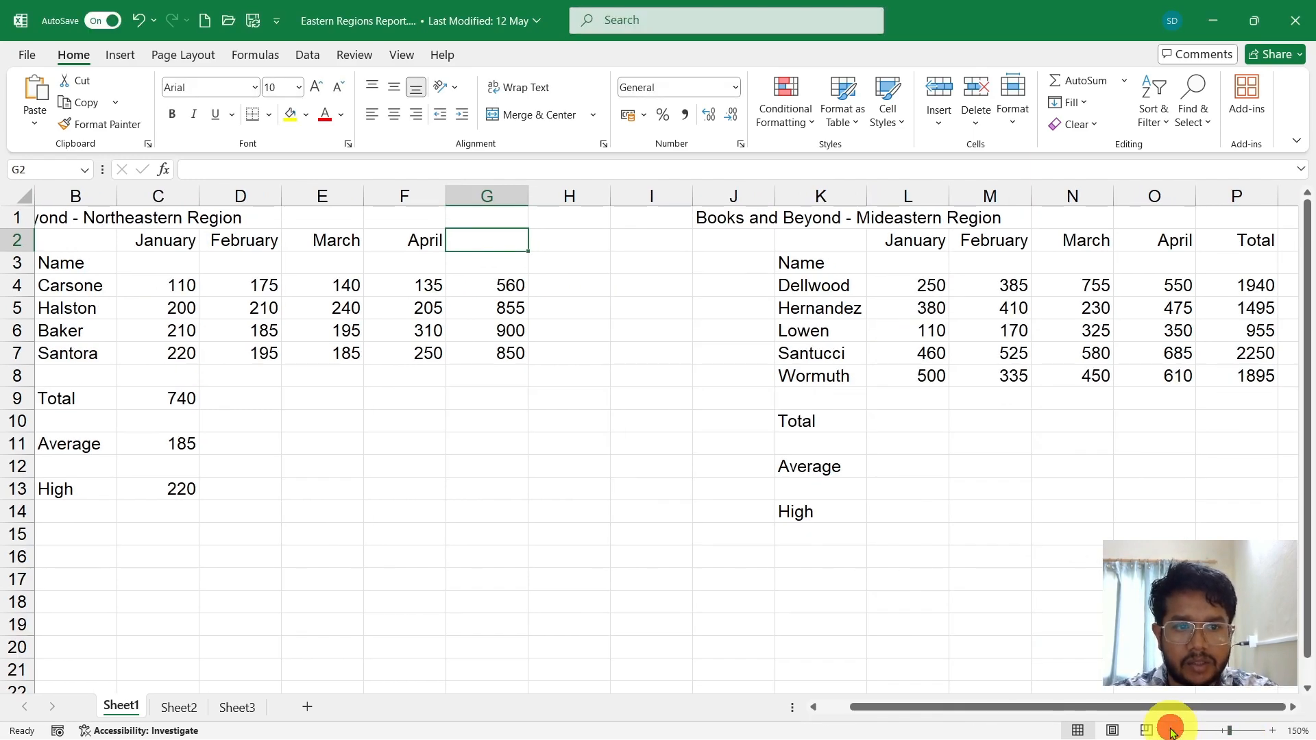
pyautogui.hscroll(-1, 918, 585)
pyautogui.hscroll(1, 768, 573)
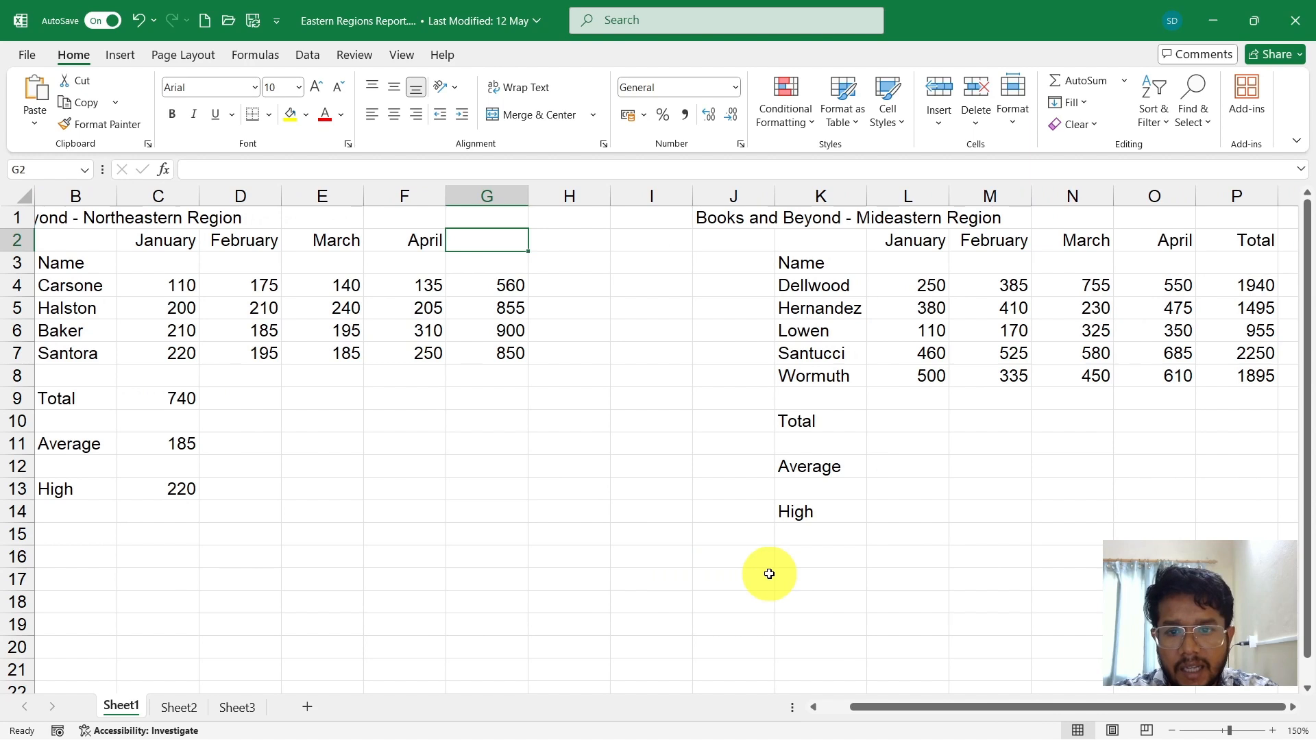
pyautogui.hscroll(-1, 429, 414)
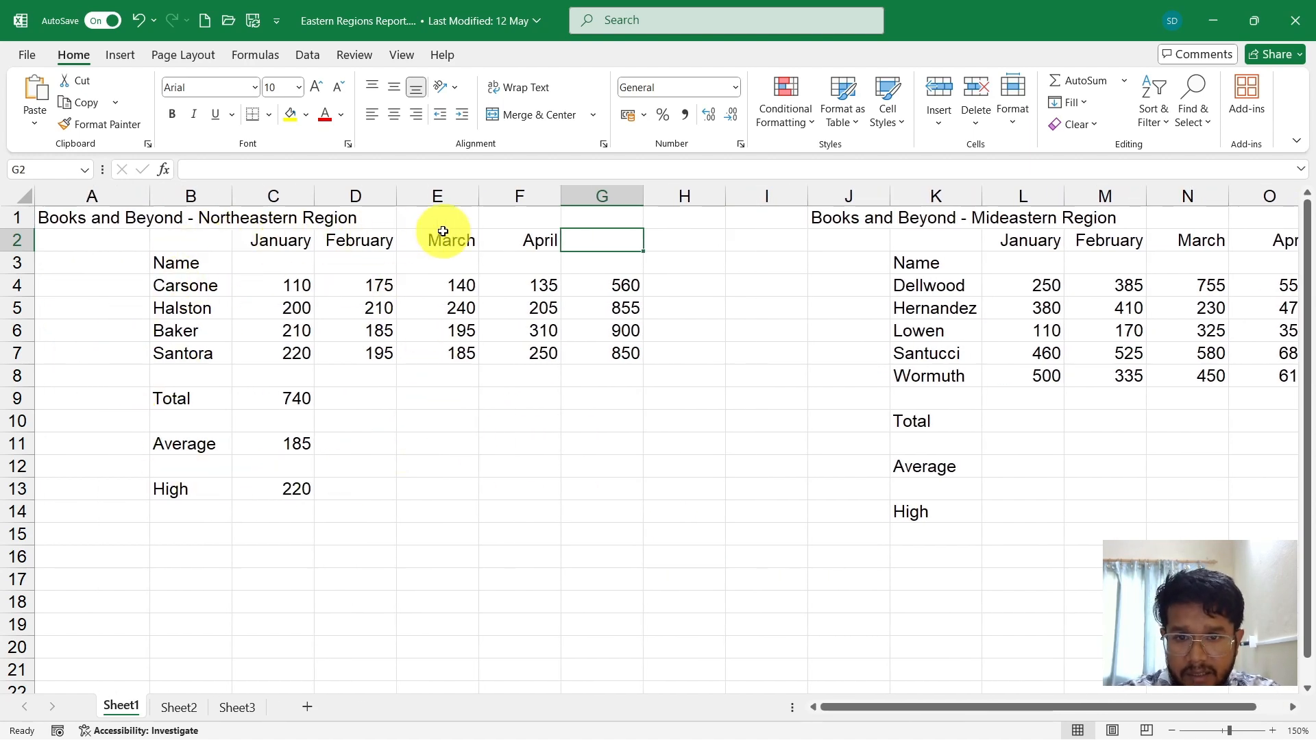
pyautogui.click(607, 239)
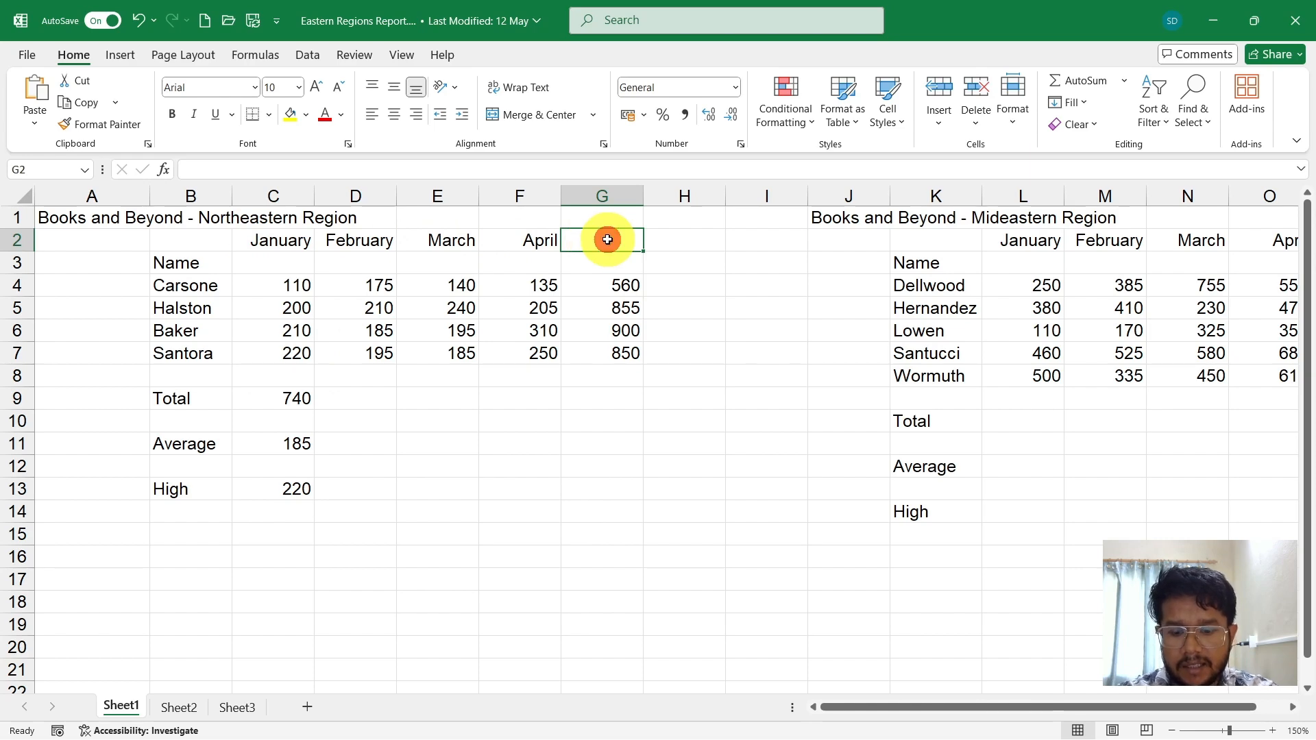
pyautogui.write('total')
pyautogui.press('Return')
pyautogui.hscroll(1, 607, 239)
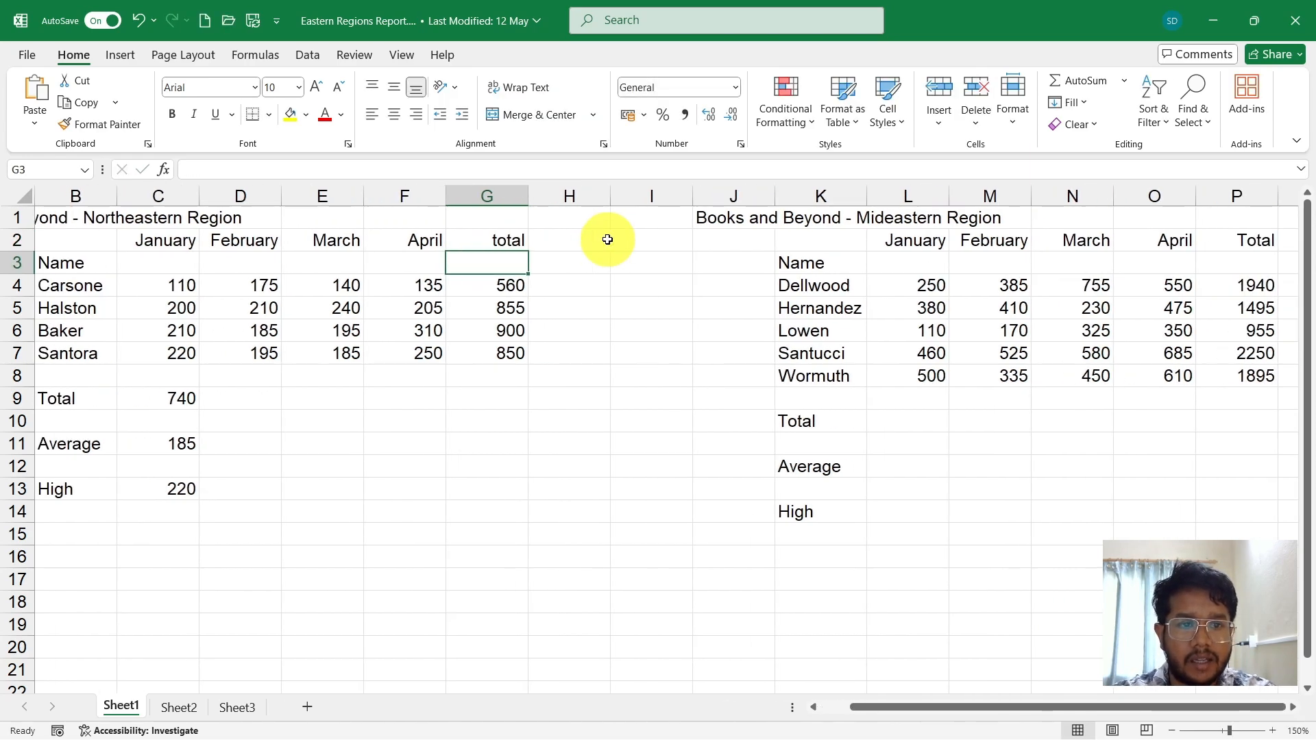
# Examine the formulas behind January's Total, Average and High cells in the Northeastern Region table.
pyautogui.scroll(-1, 1050, 392)
pyautogui.hscroll(-1, 1050, 392)
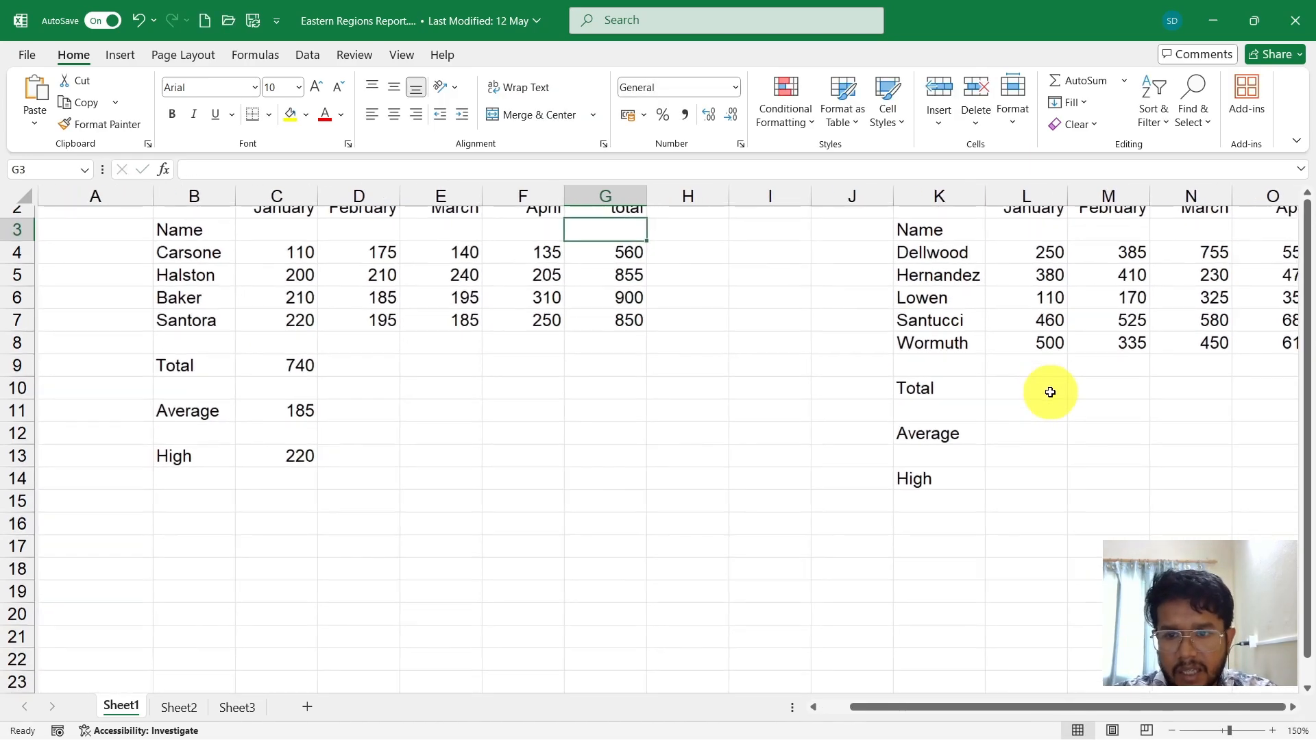
pyautogui.scroll(1, 309, 396)
pyautogui.click(293, 397)
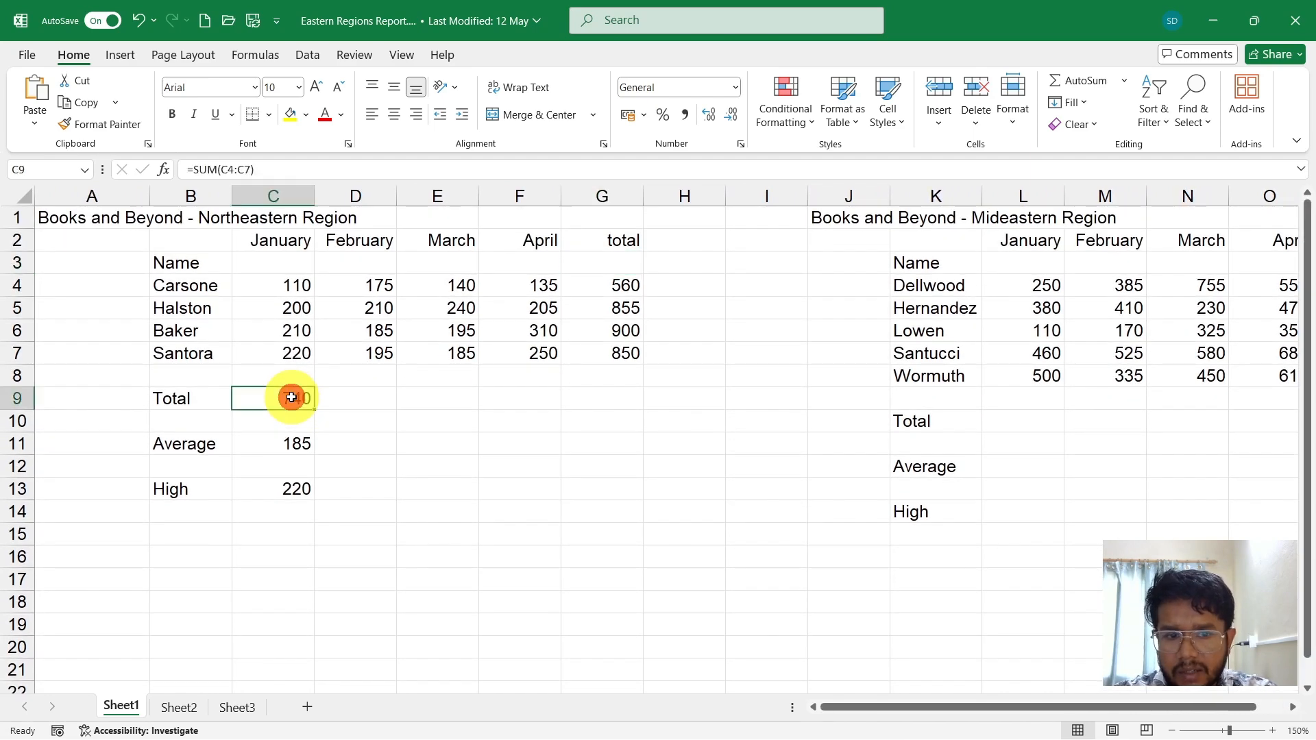
pyautogui.click(278, 442)
pyautogui.click(278, 489)
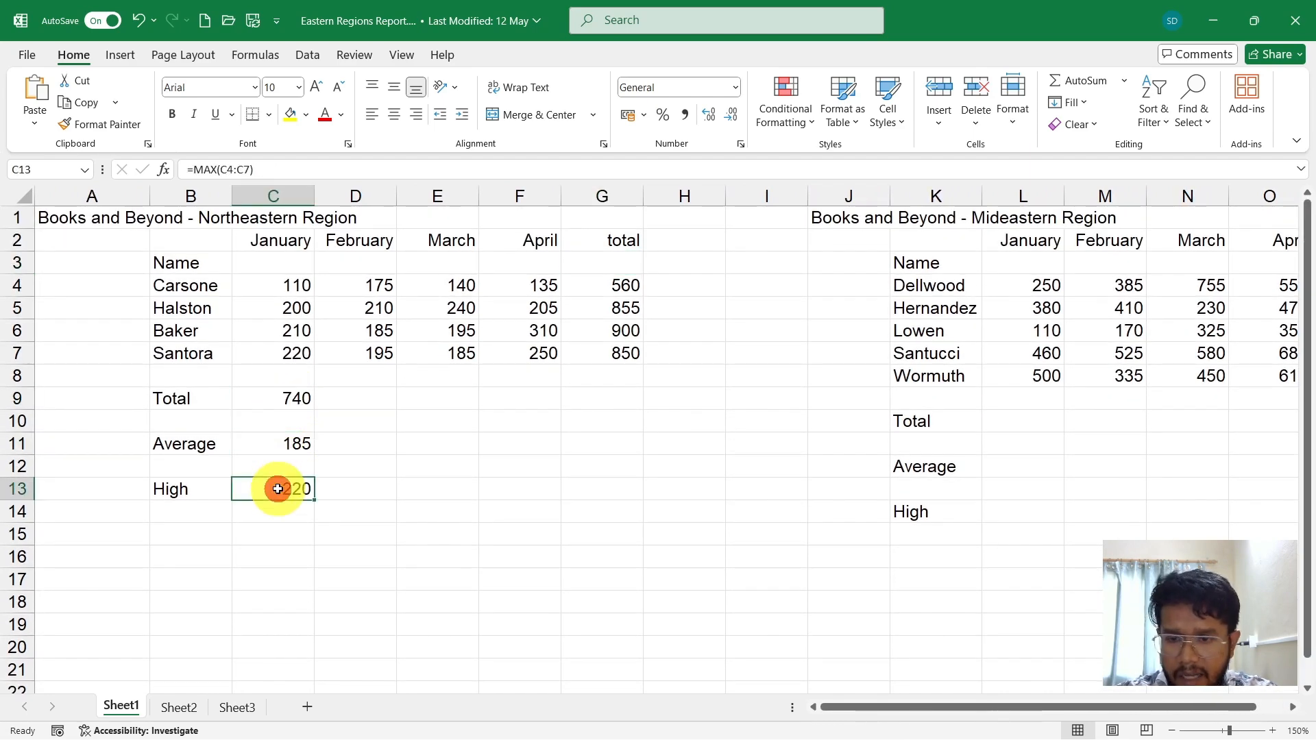
pyautogui.click(290, 438)
pyautogui.click(281, 487)
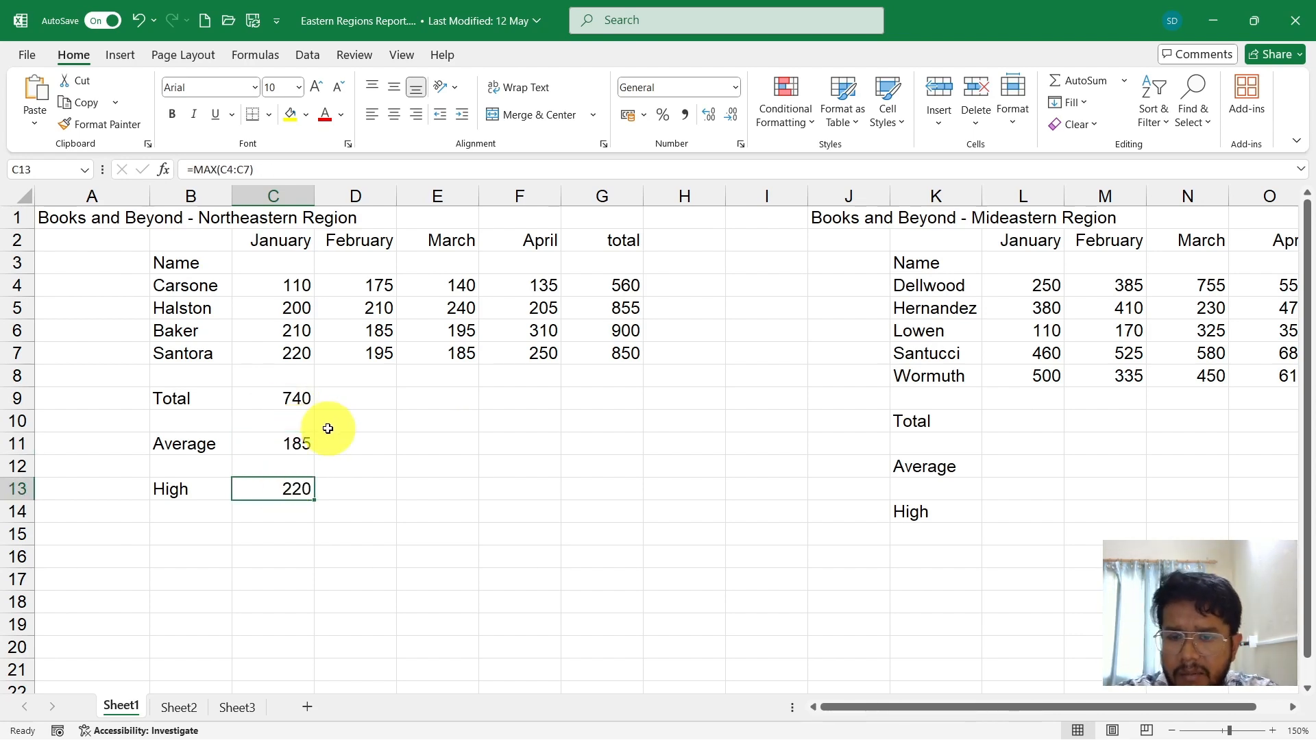
pyautogui.click(297, 397)
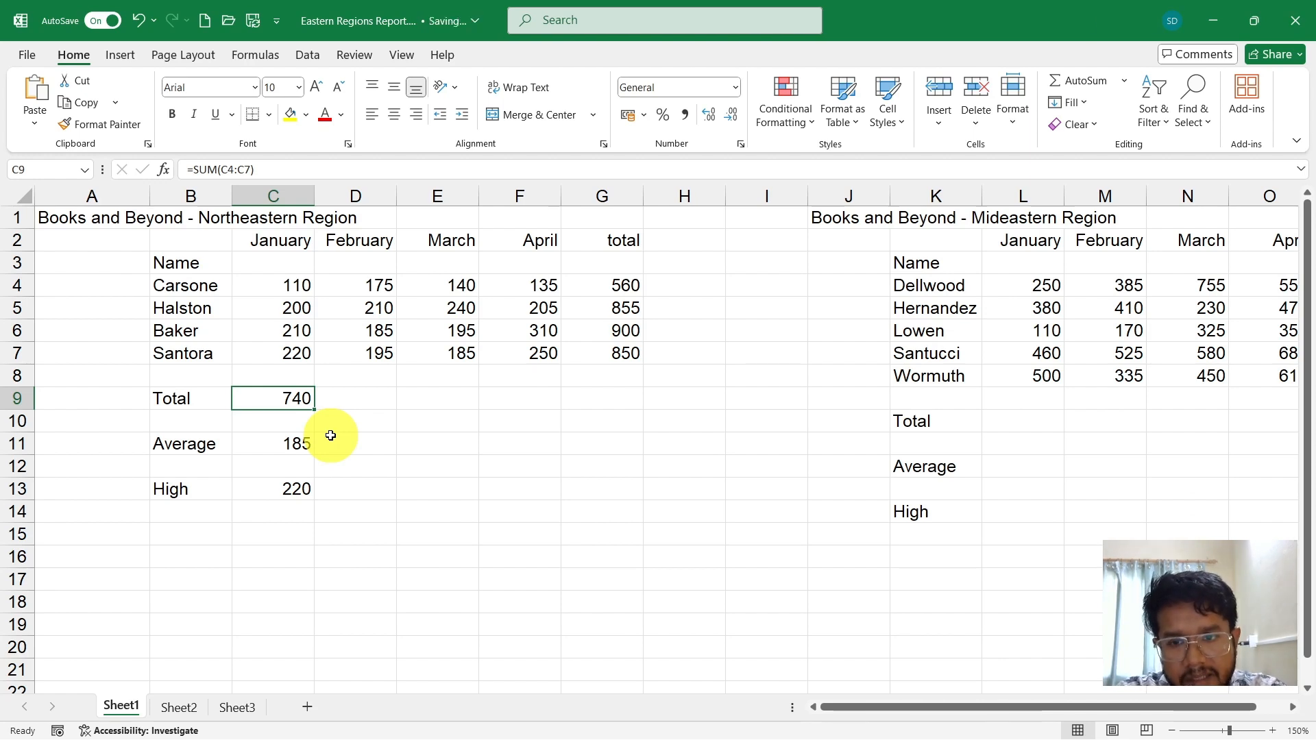
pyautogui.click(512, 453)
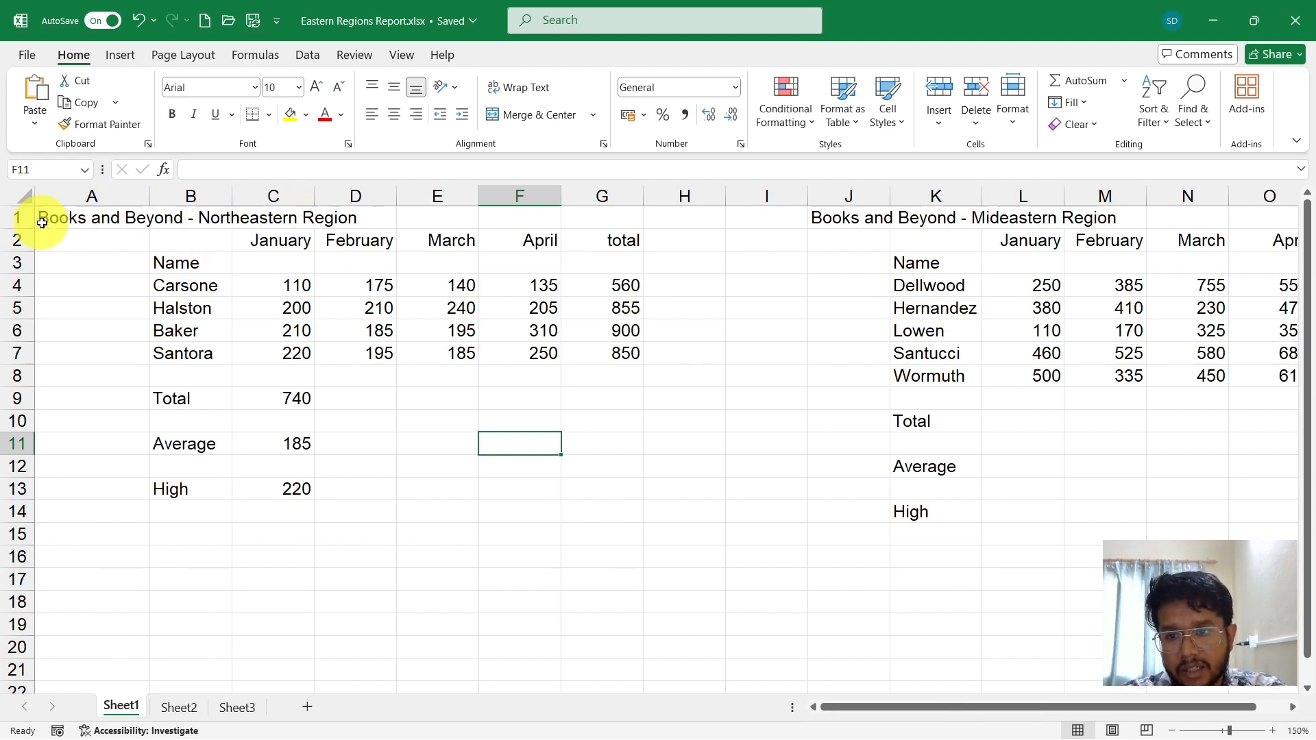
# Select the whole of row 1, and replace that selection with only cells A1 through G1.
pyautogui.click(18, 218)
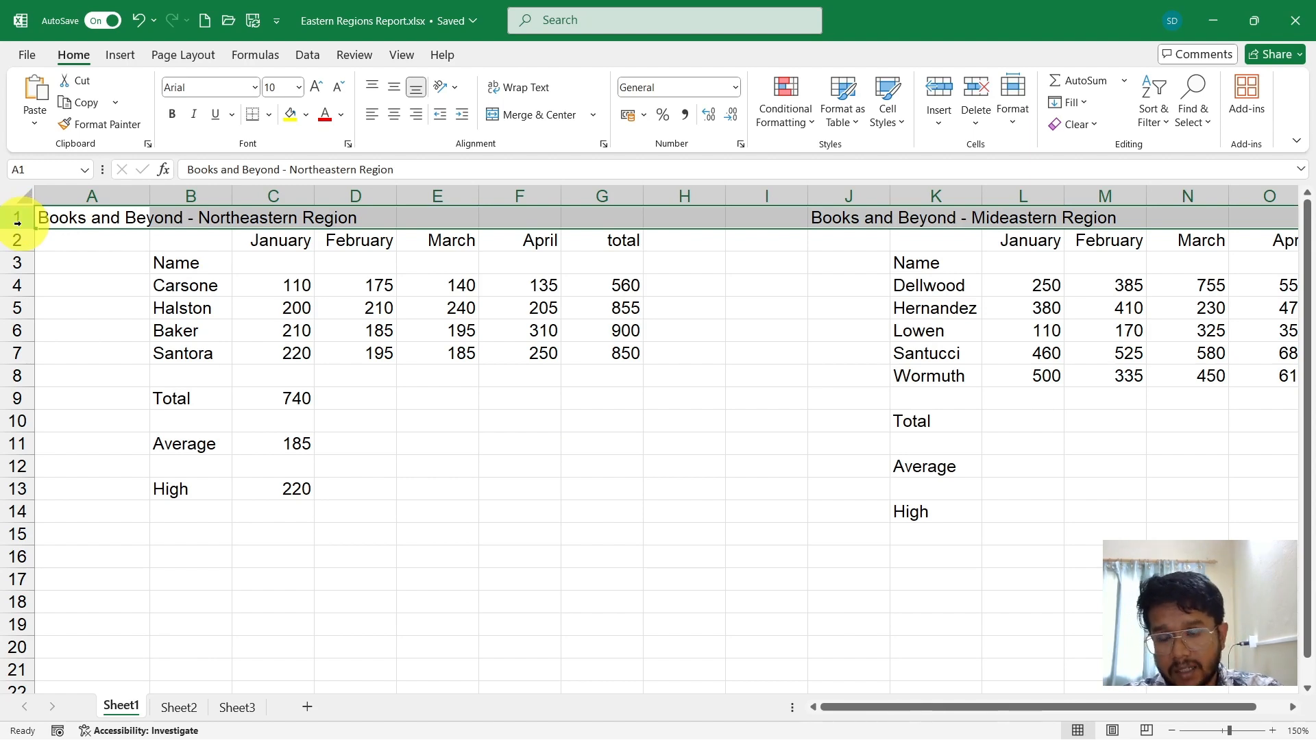
pyautogui.click(100, 292)
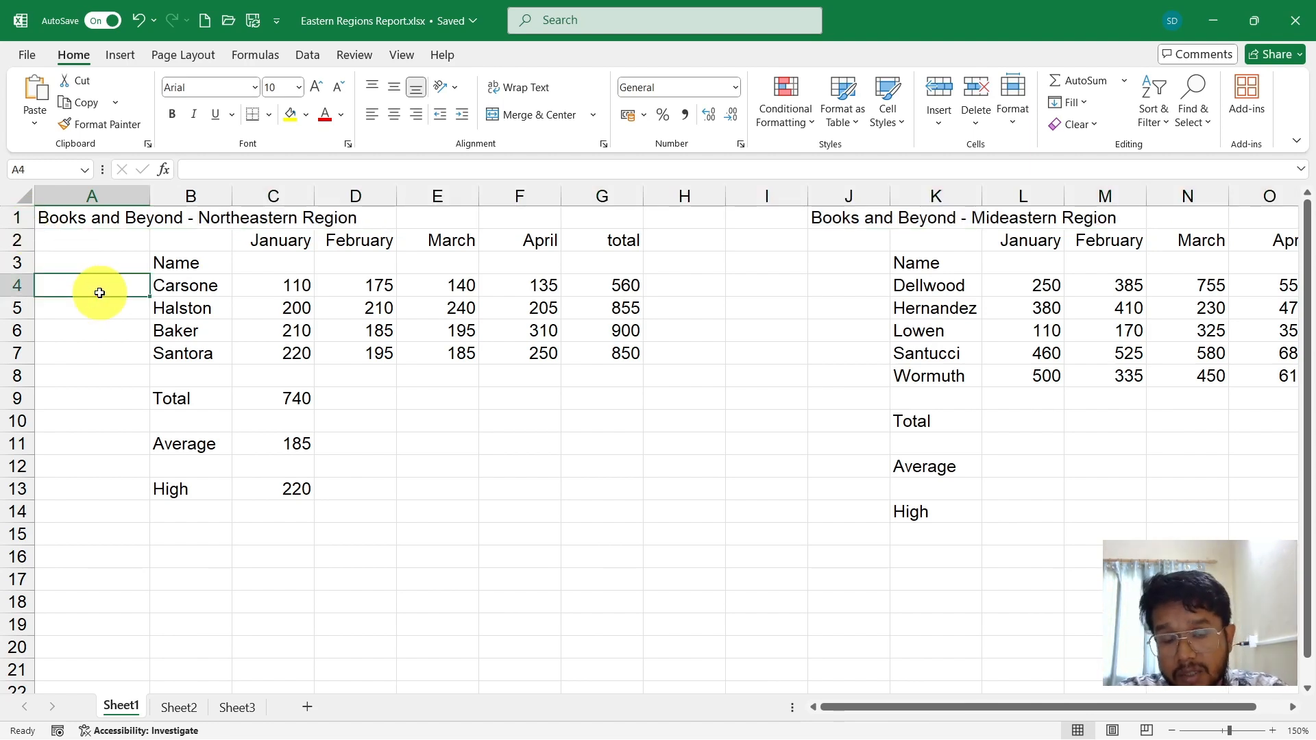
pyautogui.click(13, 216)
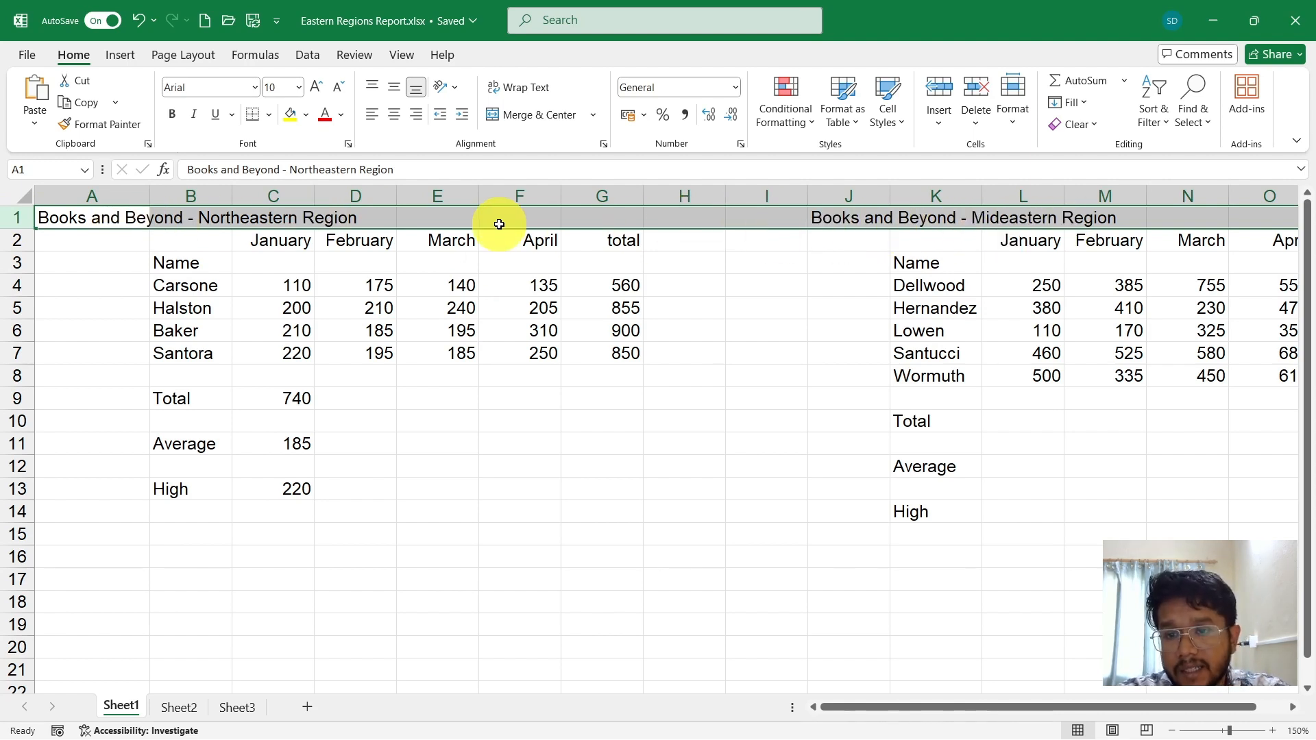
pyautogui.click(133, 217)
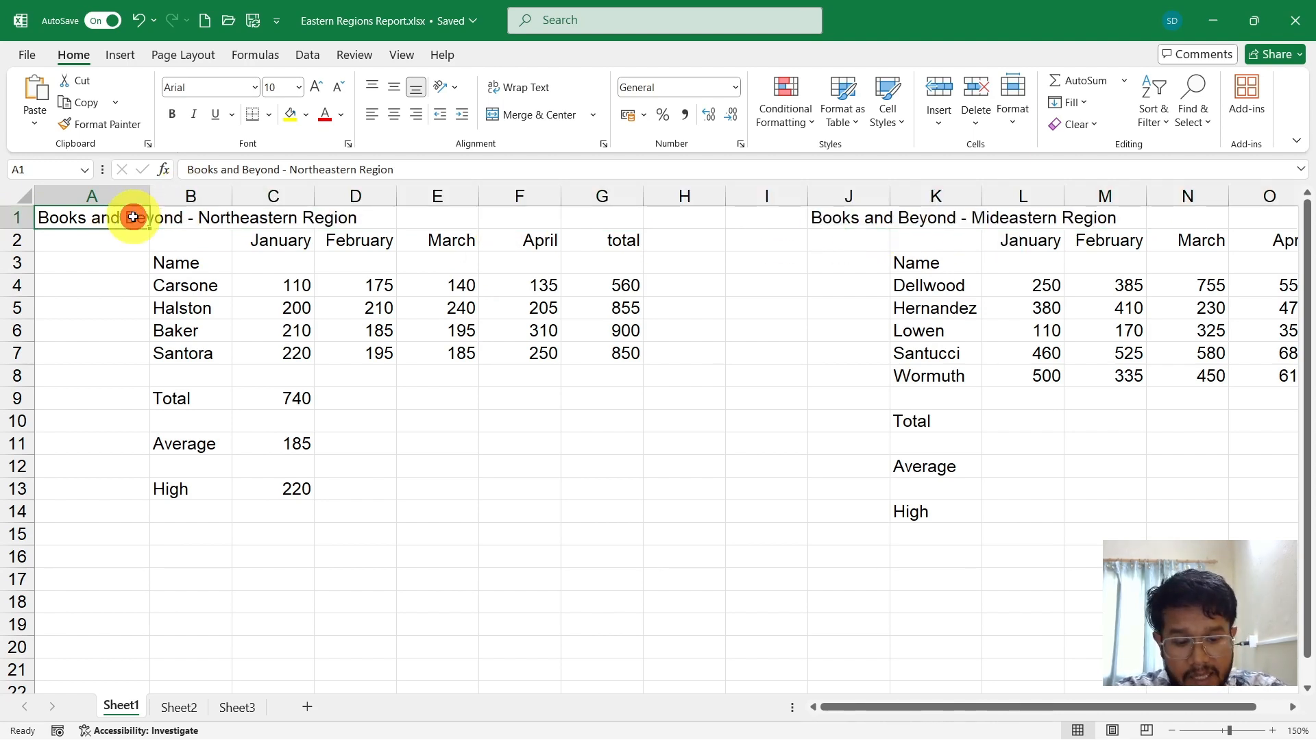
pyautogui.hotkey('shift', 'Right')
pyautogui.hotkey('shift', 'Right')
pyautogui.hotkey('shift', 'Right')
pyautogui.hotkey('shift', 'Right')
pyautogui.hotkey('shift', 'Right')
pyautogui.hotkey('shift', 'Right')
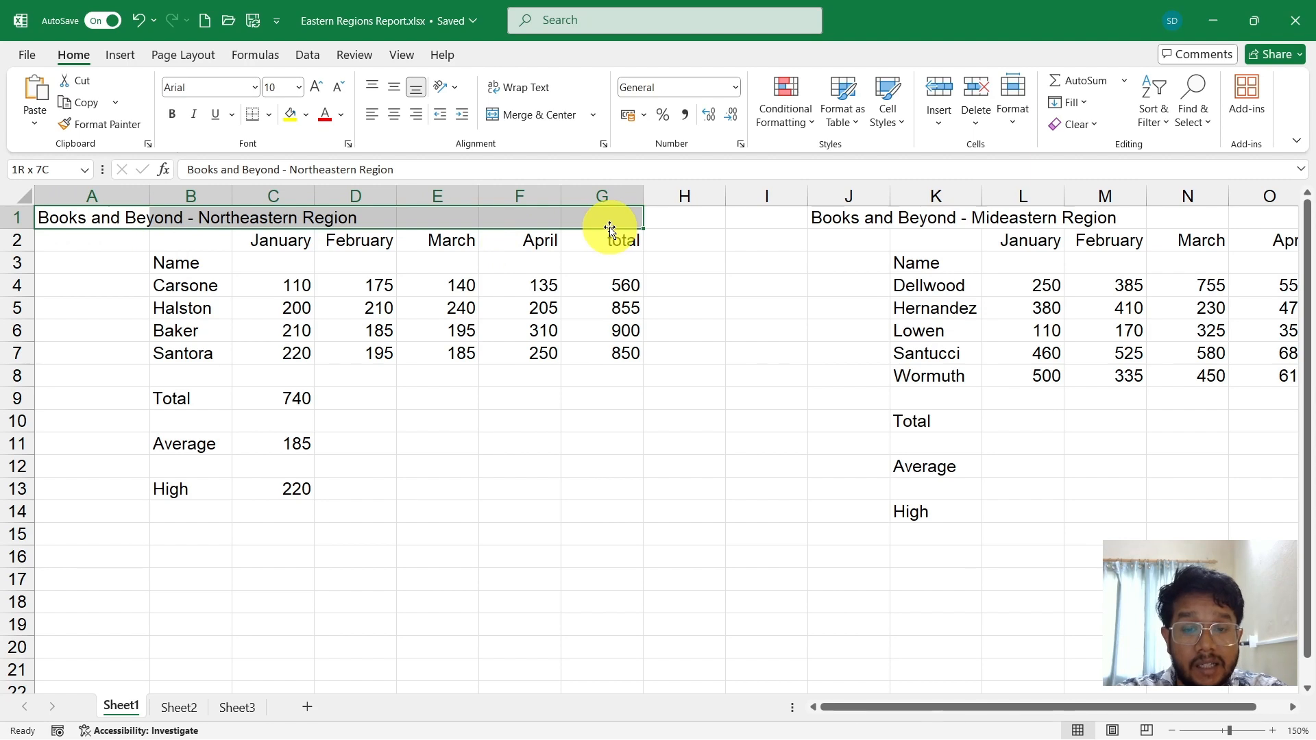
# Insert three sheet rows above the region titles using rows 1 to 3, and undo the insertion.
pyautogui.click(12, 211)
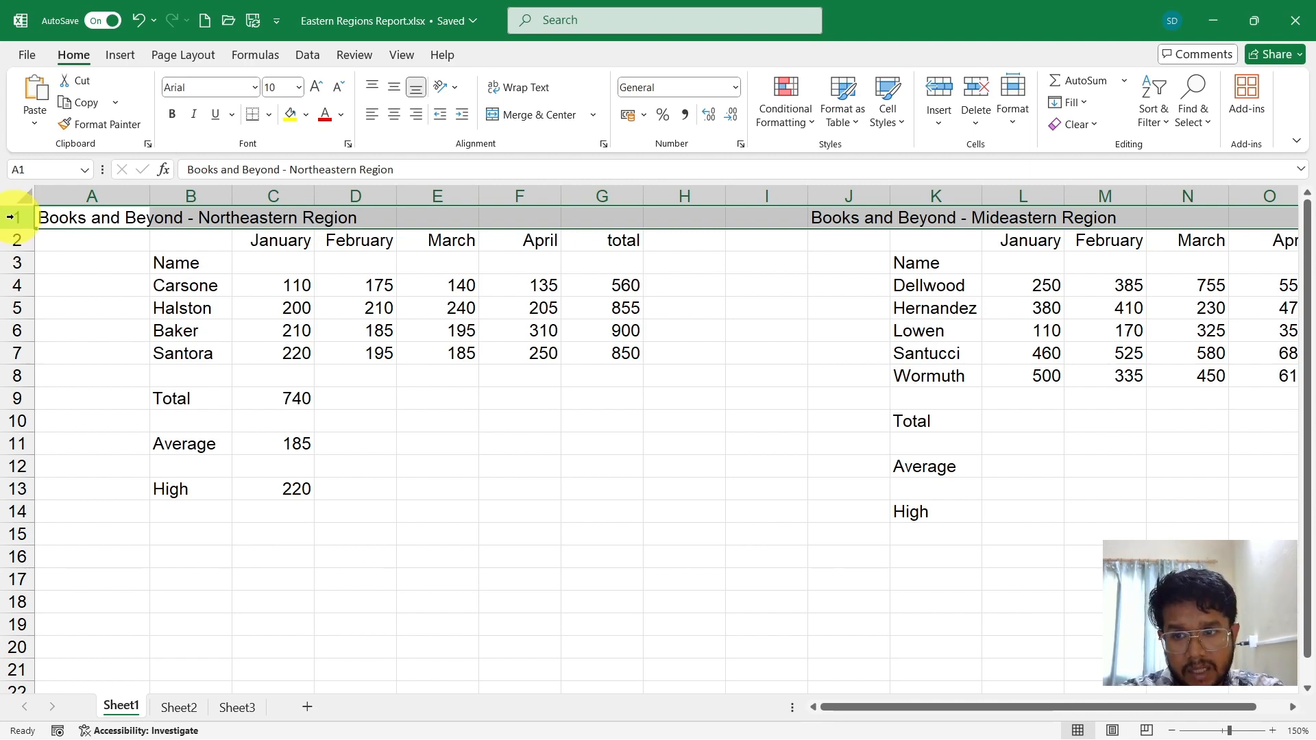
pyautogui.moveTo(10, 218); pyautogui.dragTo(5, 274)
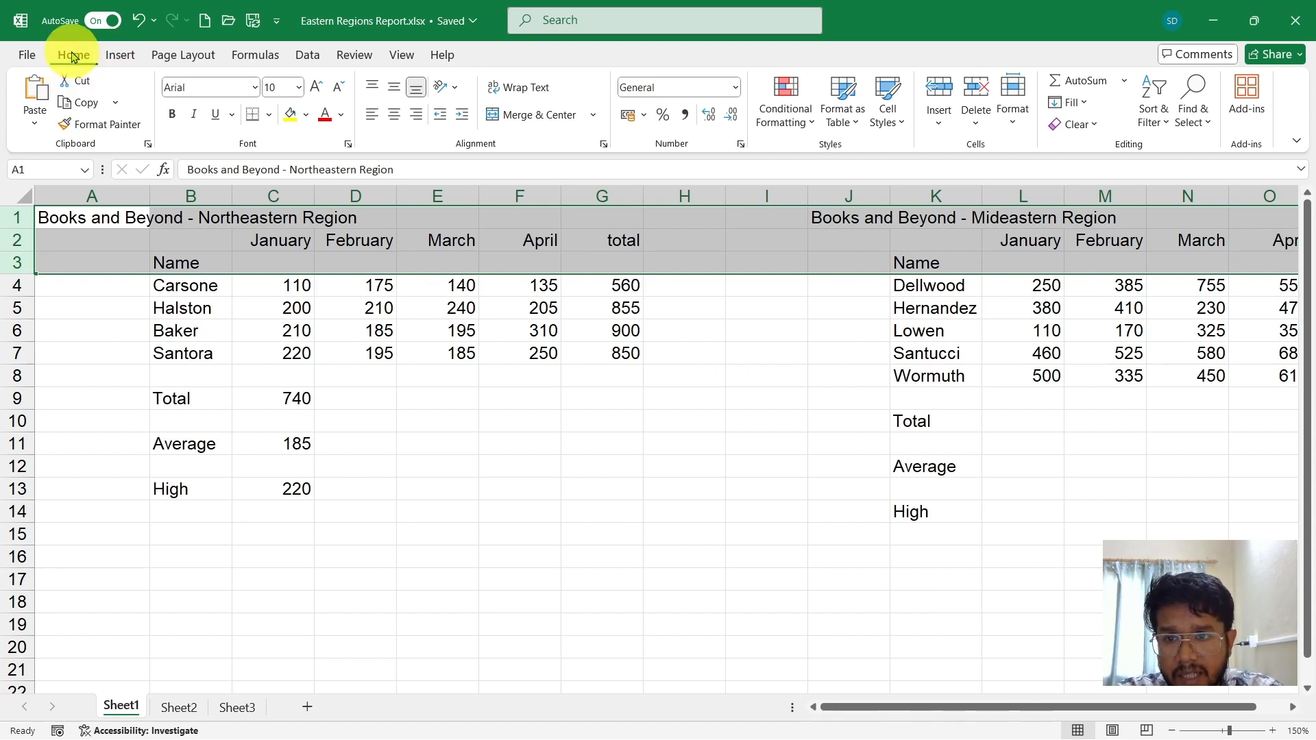
pyautogui.click(943, 127)
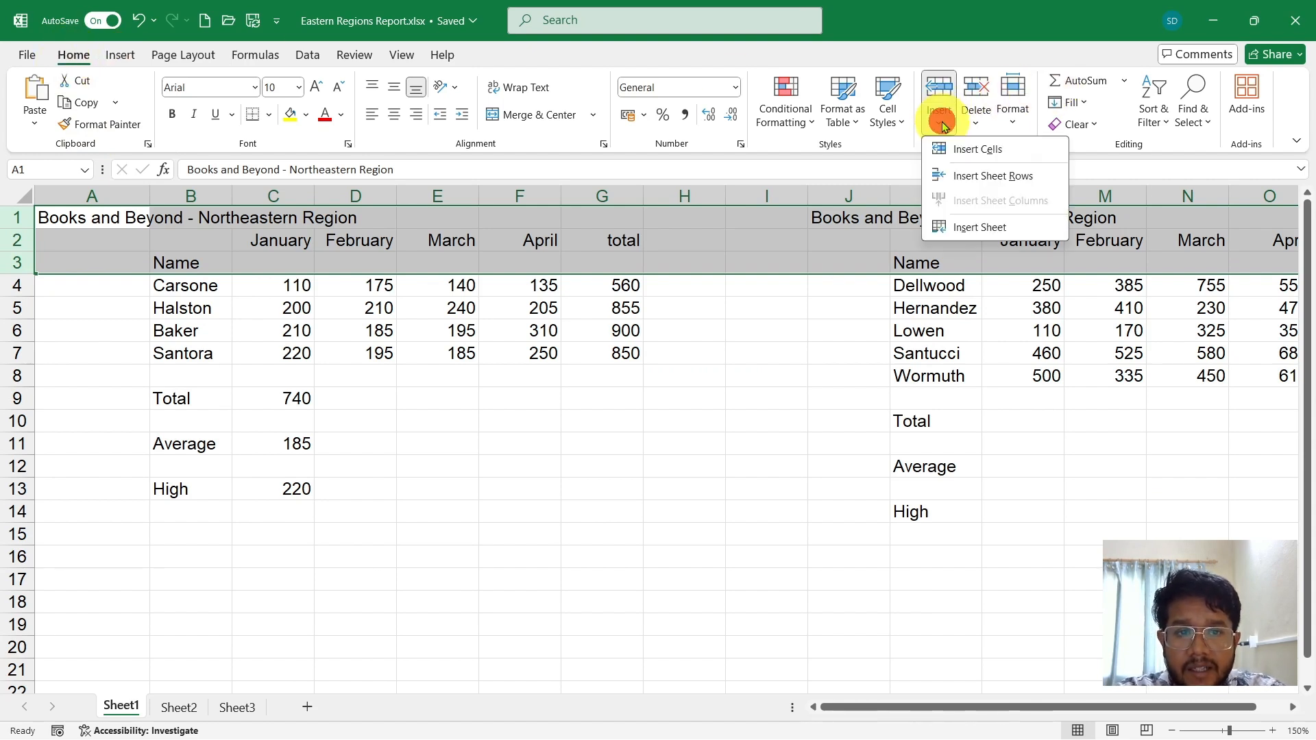
pyautogui.click(977, 177)
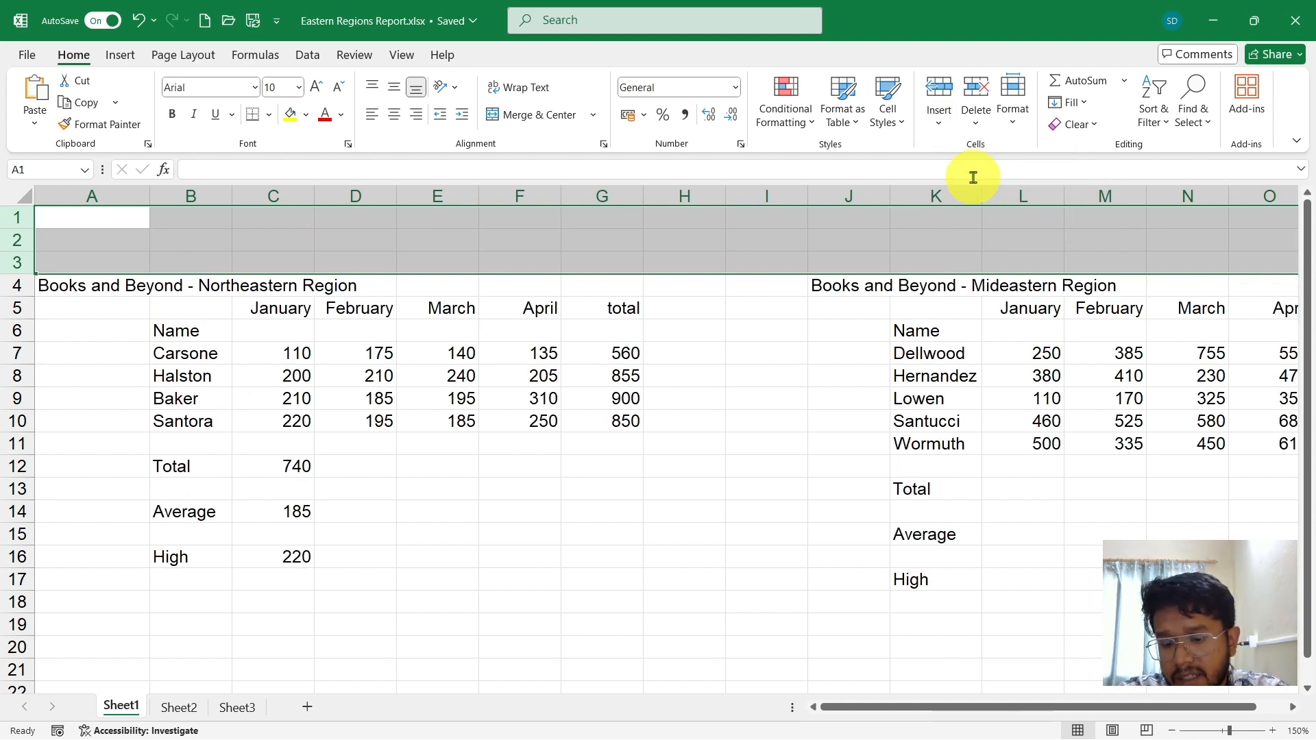
pyautogui.hotkey('ctrl', 'z')
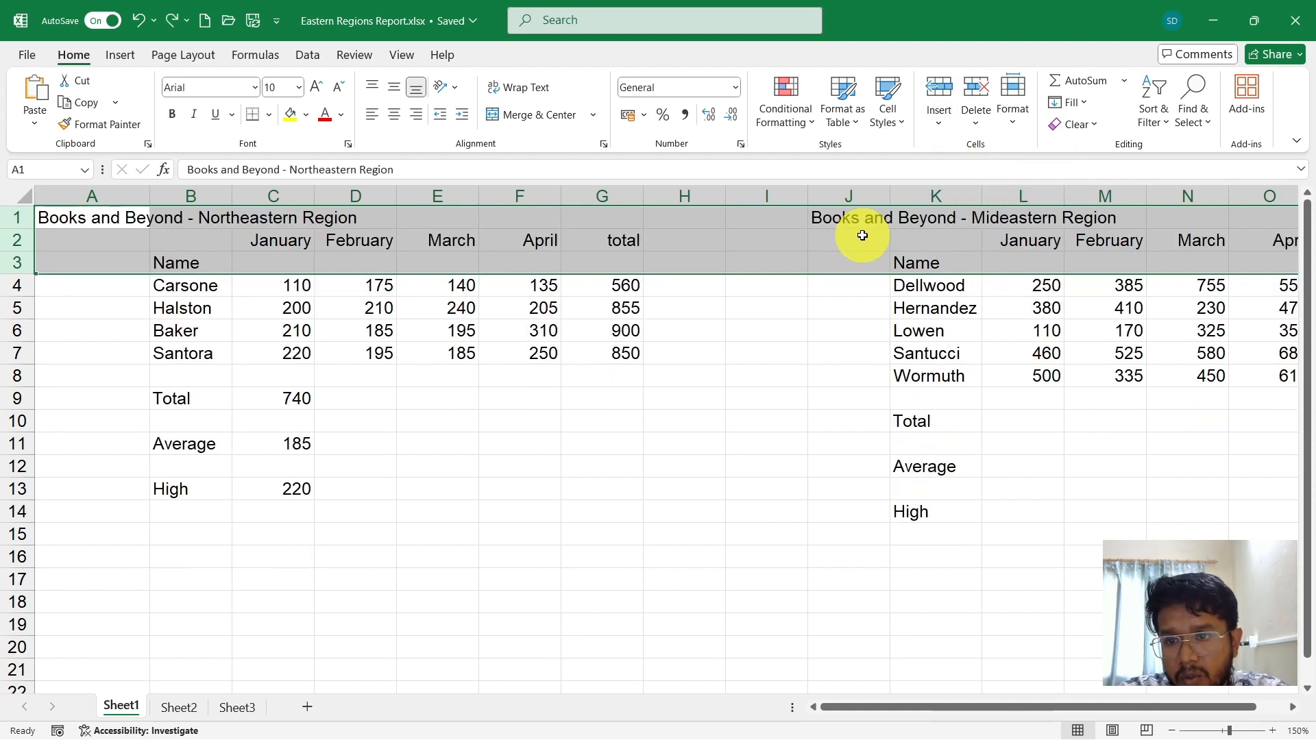
# Insert three blank rows above row 1 two more times, undoing each insertion.
pyautogui.rightClick(10, 236)
pyautogui.click(73, 417)
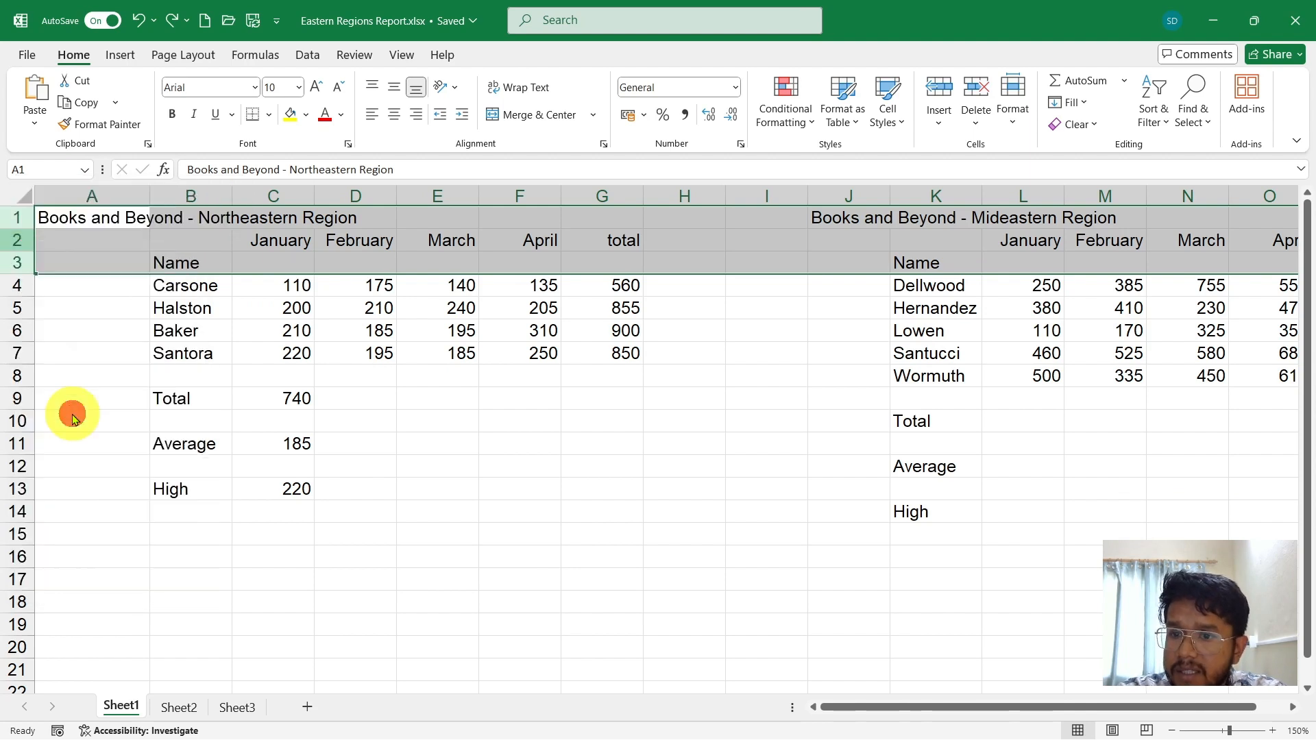
pyautogui.hotkey('ctrl', 'z')
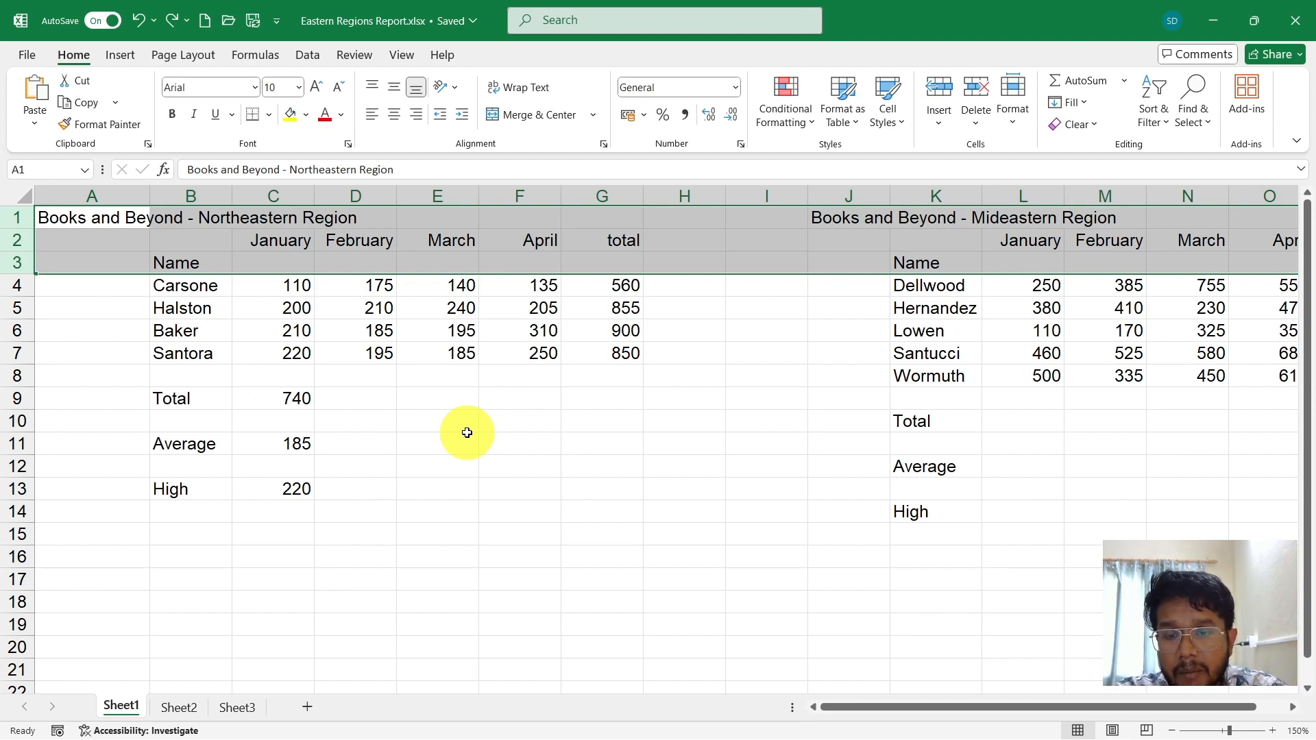
pyautogui.hotkey('ctrl', '+')
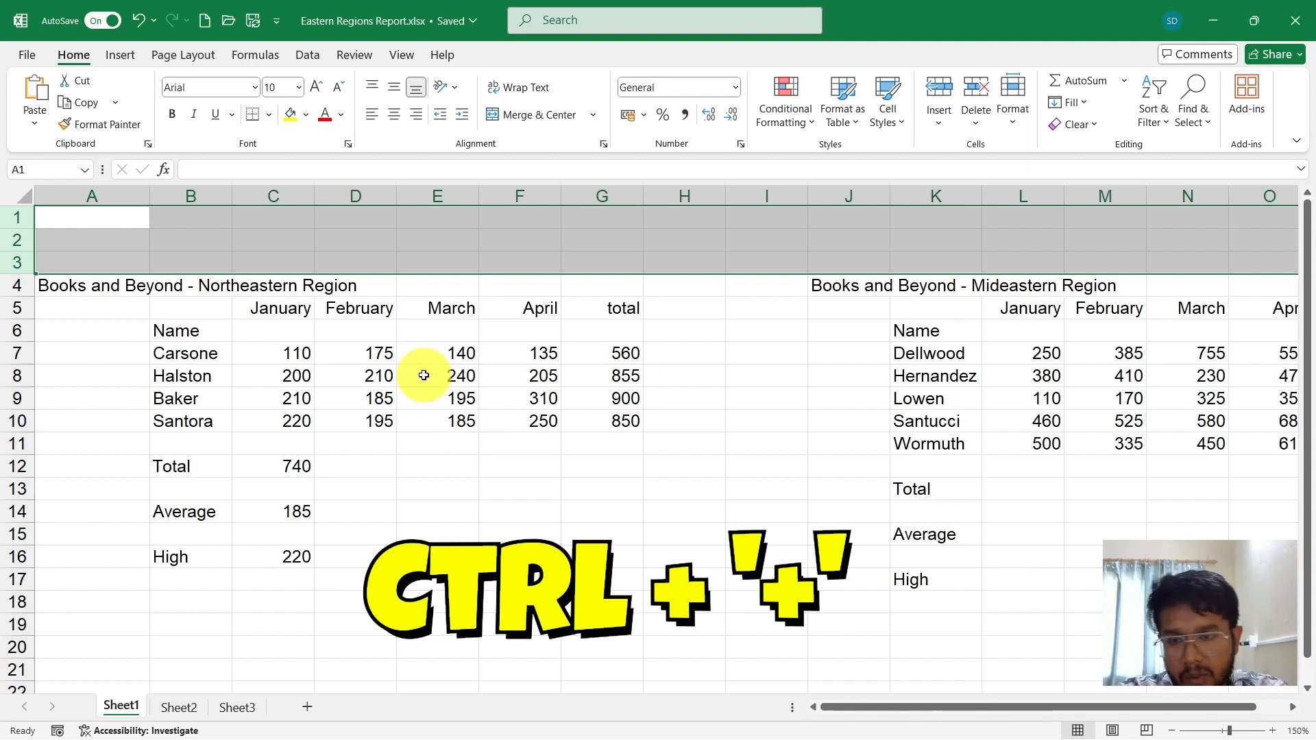
pyautogui.hotkey('ctrl', 'z')
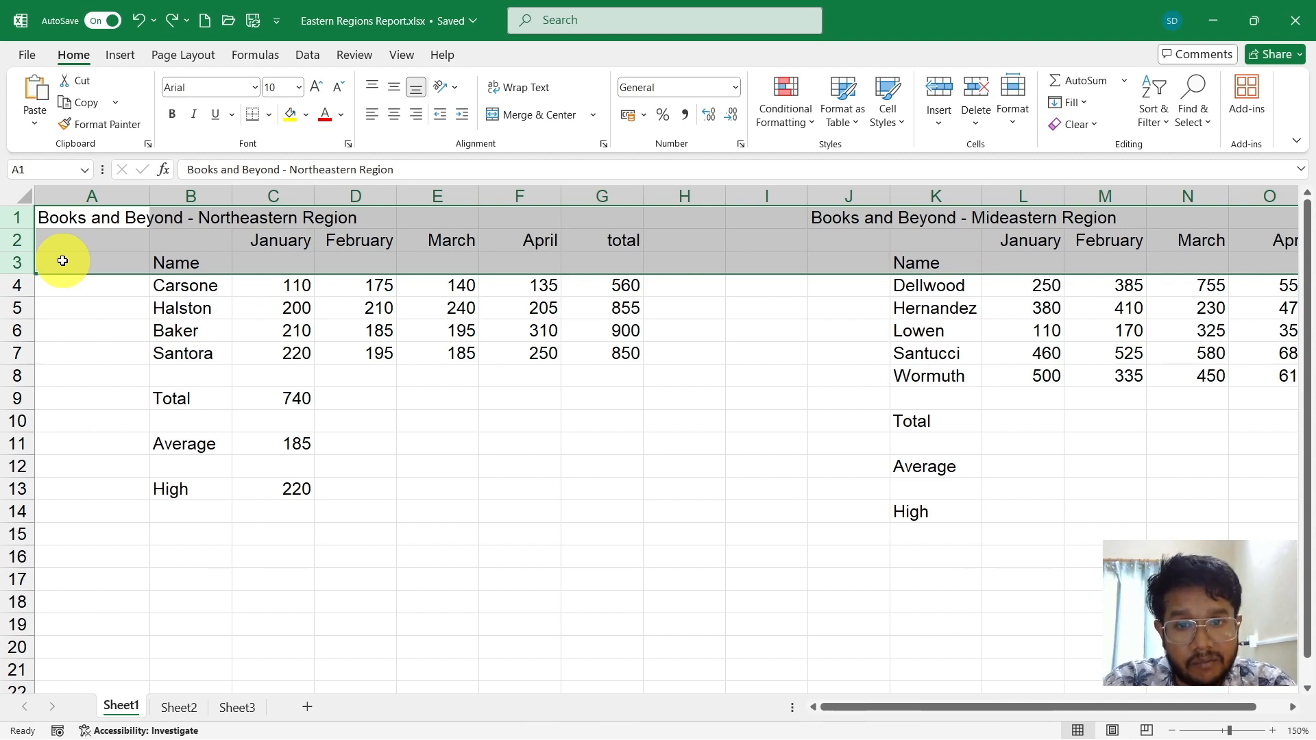
# Insert a blank sheet column before column G, between April and total, and undo the insertion.
pyautogui.click(586, 196)
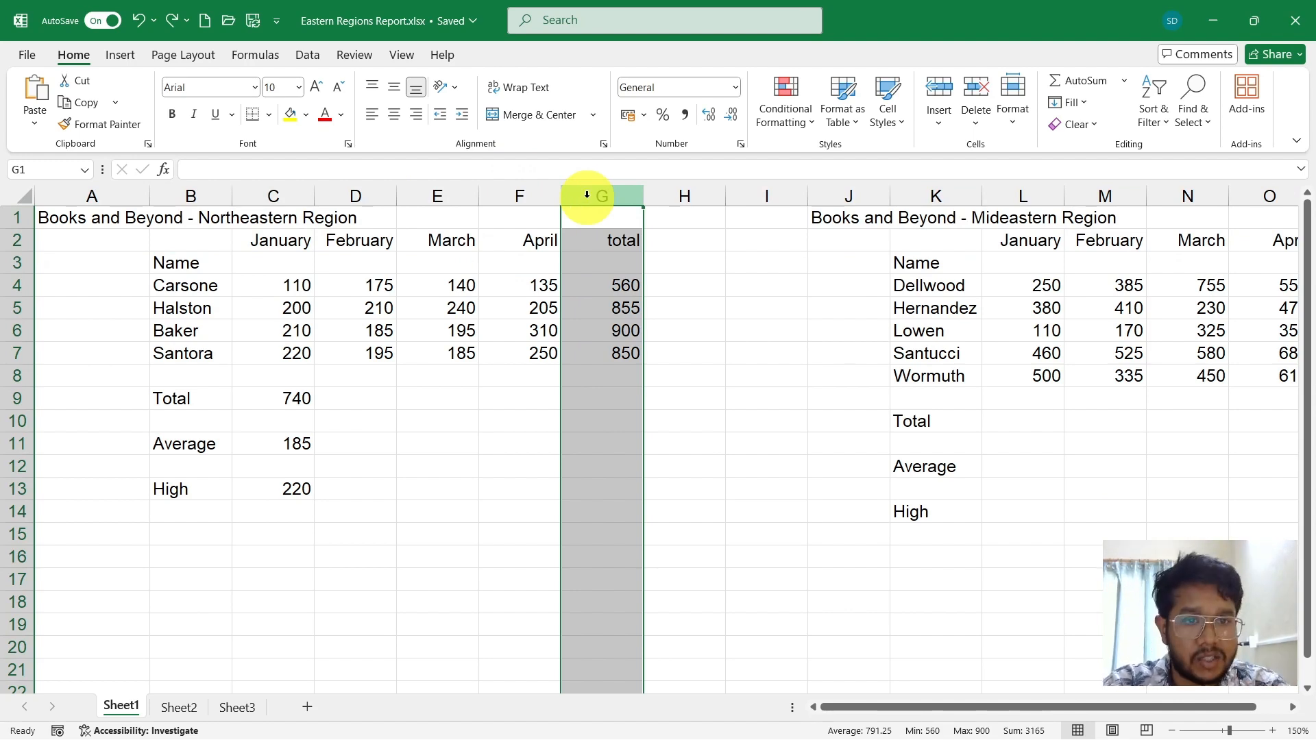
pyautogui.click(927, 114)
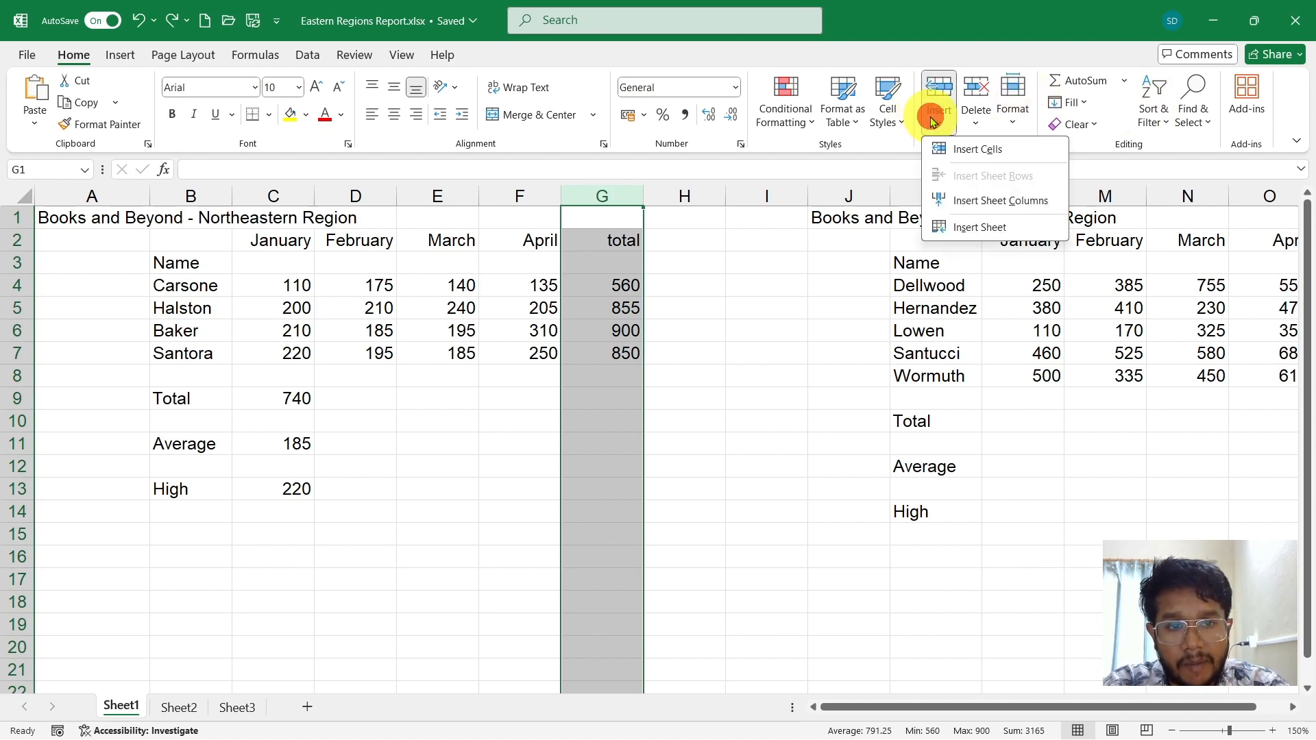
pyautogui.click(970, 204)
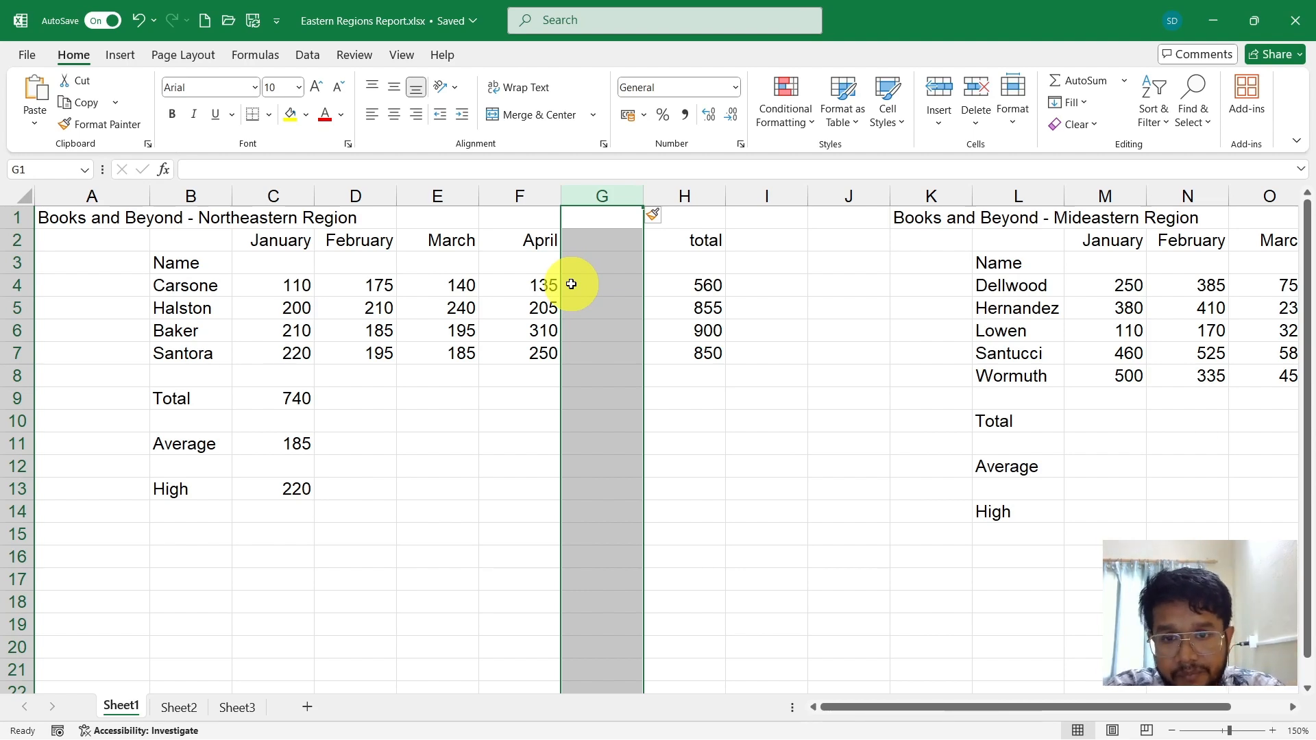
pyautogui.hotkey('ctrl', 'z')
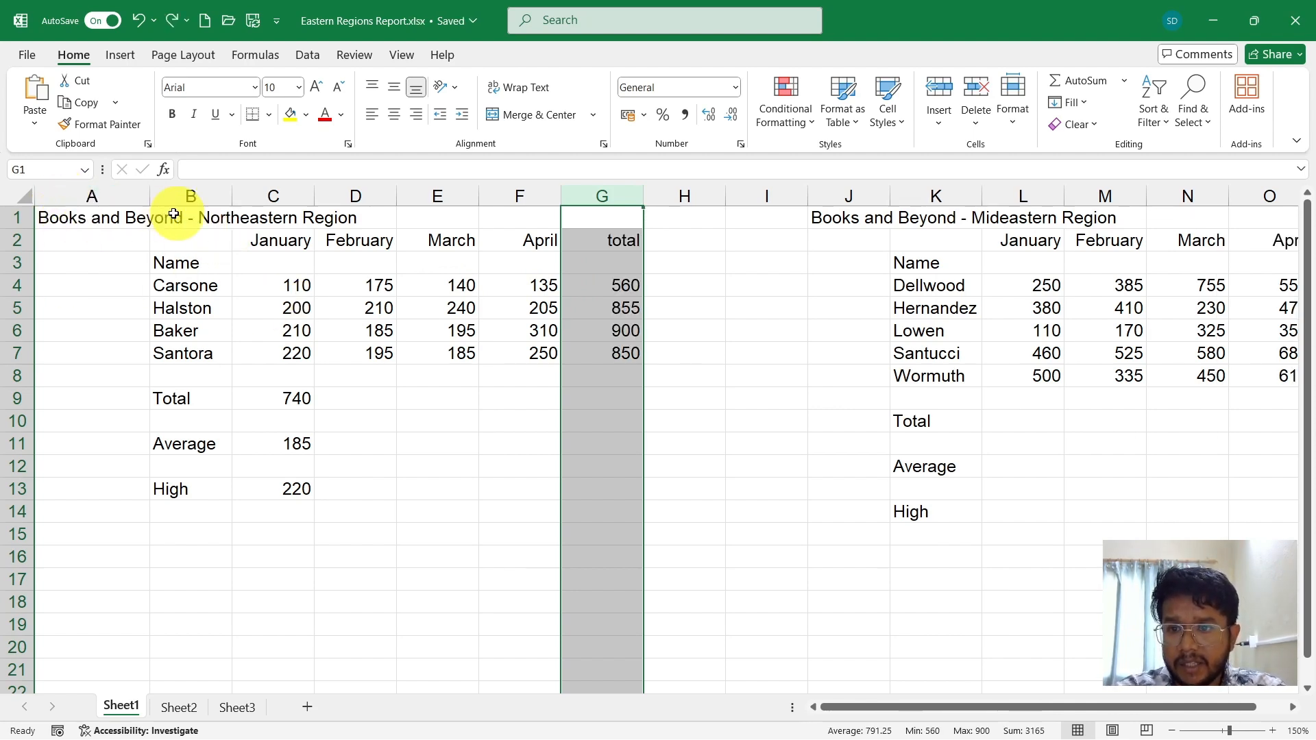
# Insert a blank row at row 6, between the second and third name rows of the Northeastern Region table.
pyautogui.click(66, 217)
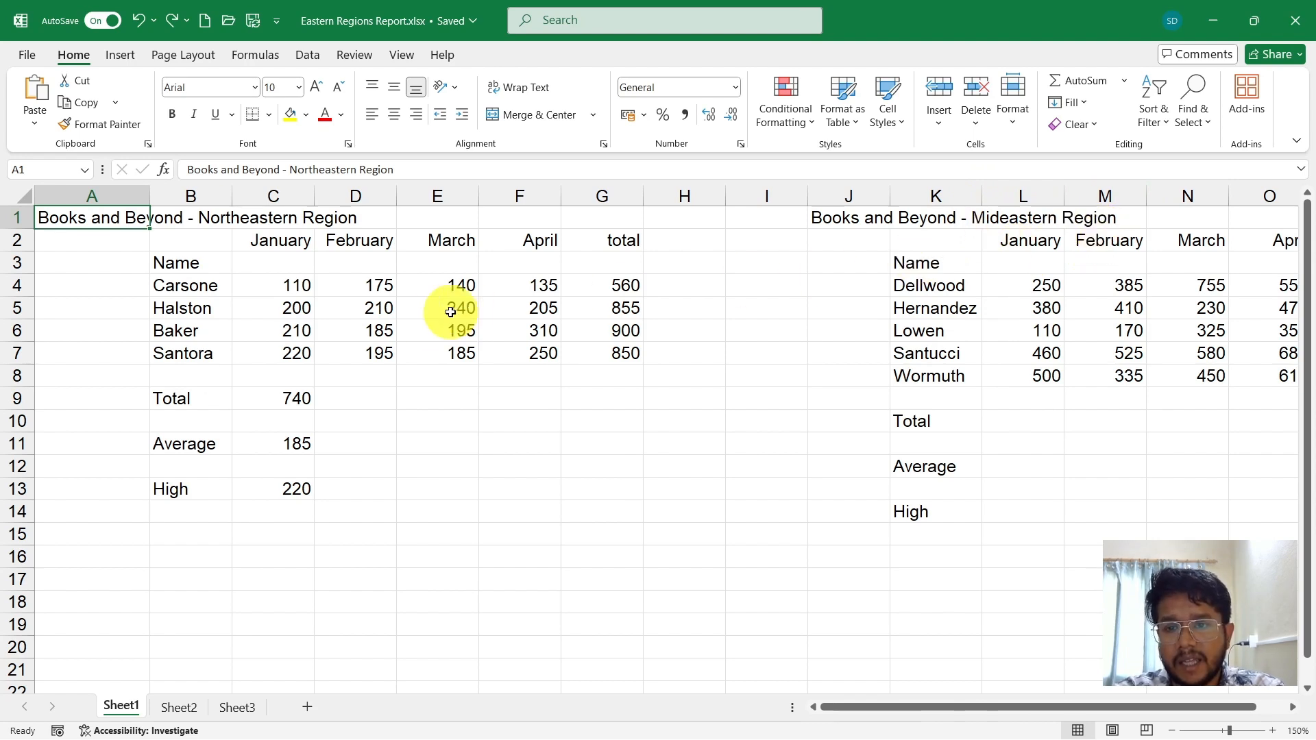
pyautogui.click(409, 334)
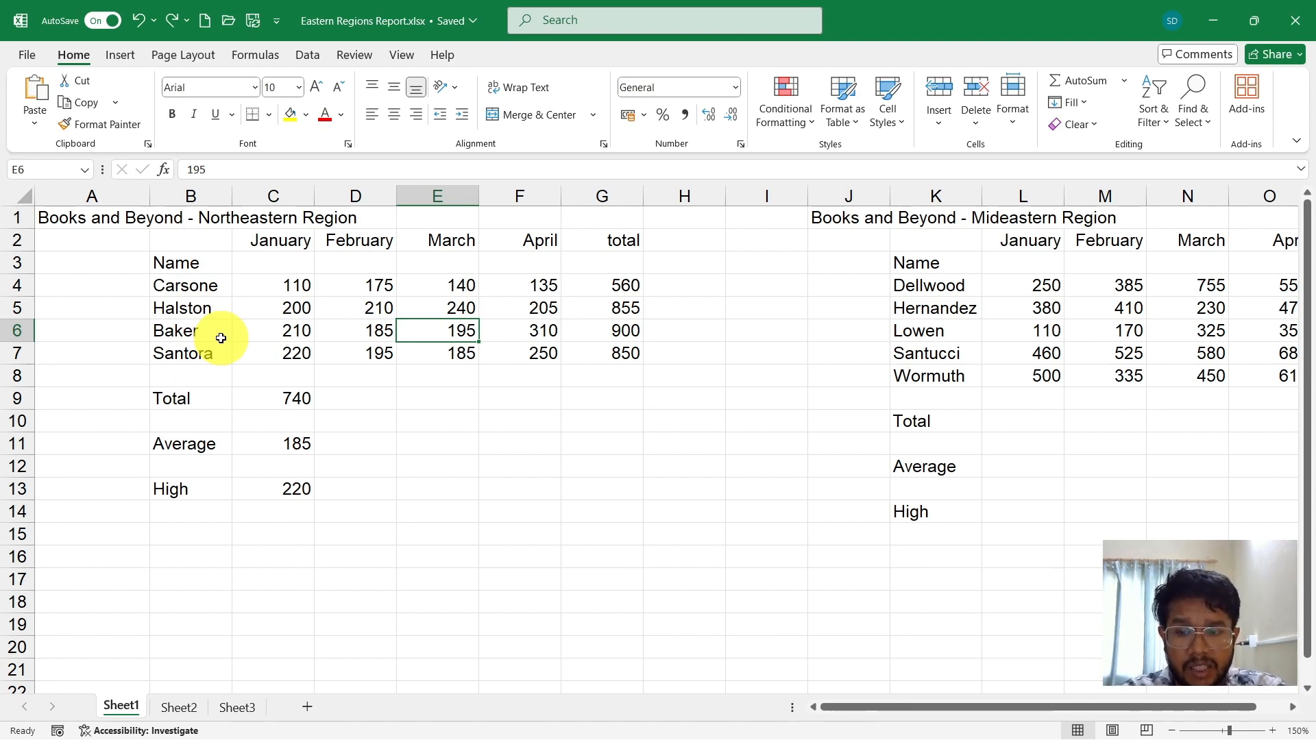
pyautogui.click(8, 334)
pyautogui.rightClick(8, 333)
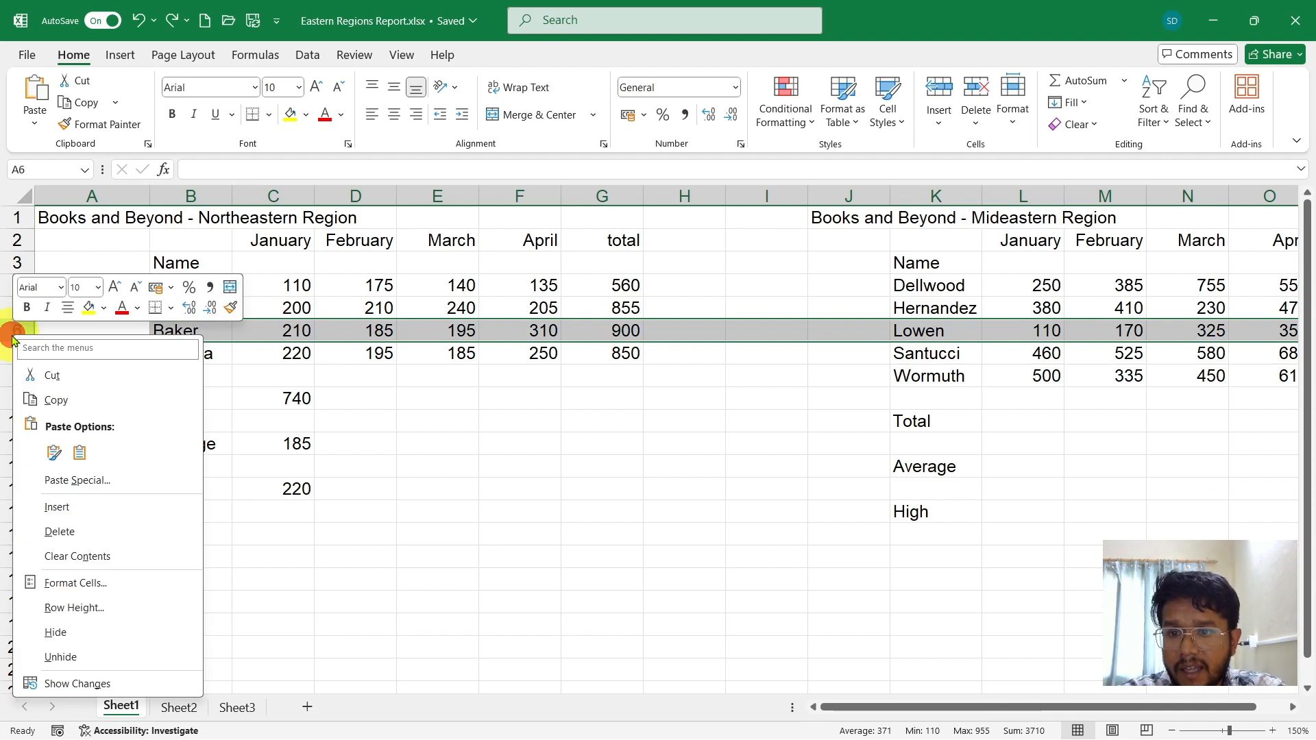
pyautogui.click(85, 506)
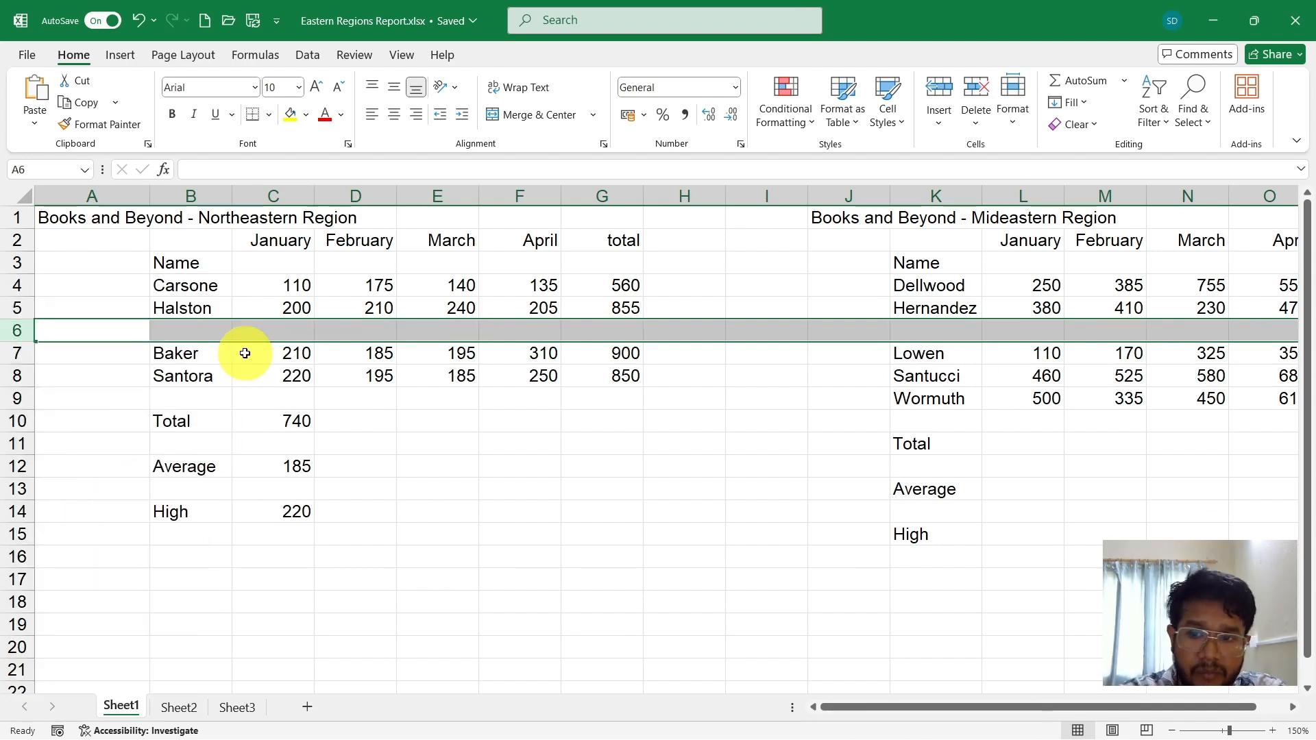
# Remove the blank sheet row 6 between the second and third name rows of the Northeastern Region table.
pyautogui.click(213, 336)
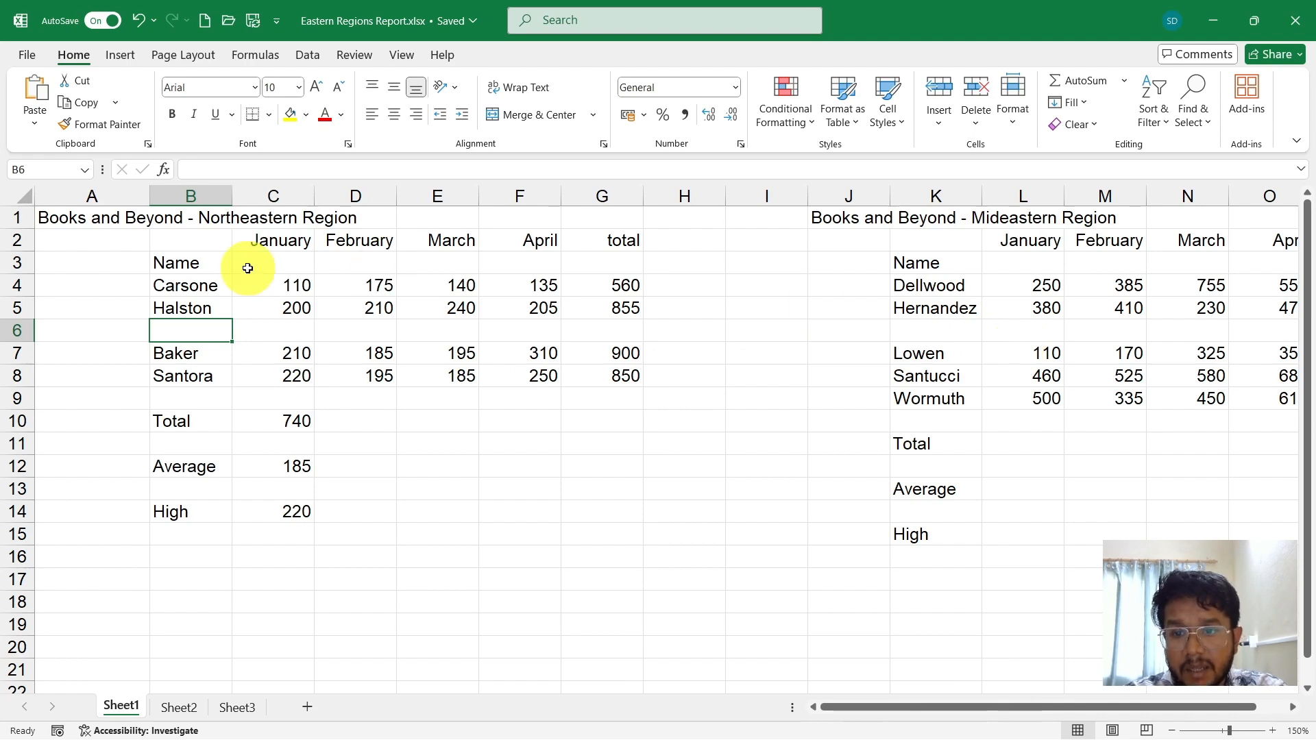
pyautogui.hotkey('shift', 'space')
pyautogui.hotkey('ctrl', '-')
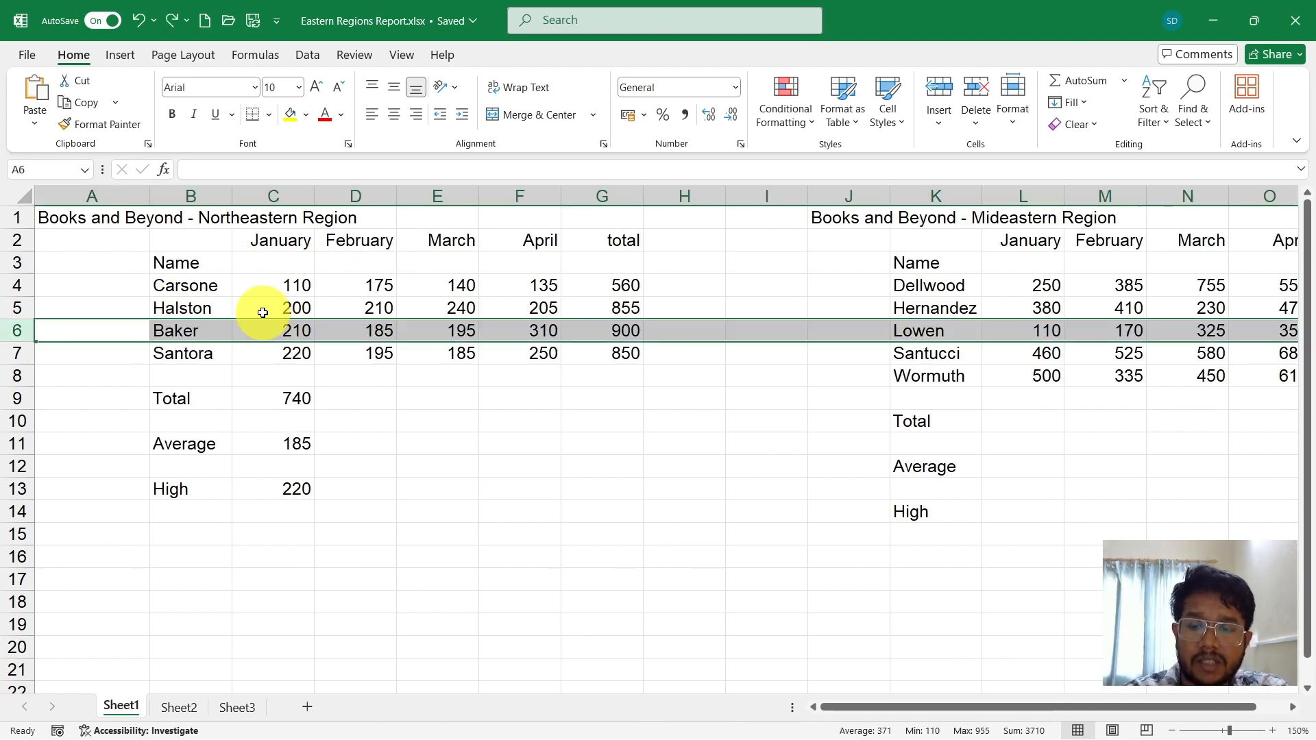
pyautogui.click(264, 374)
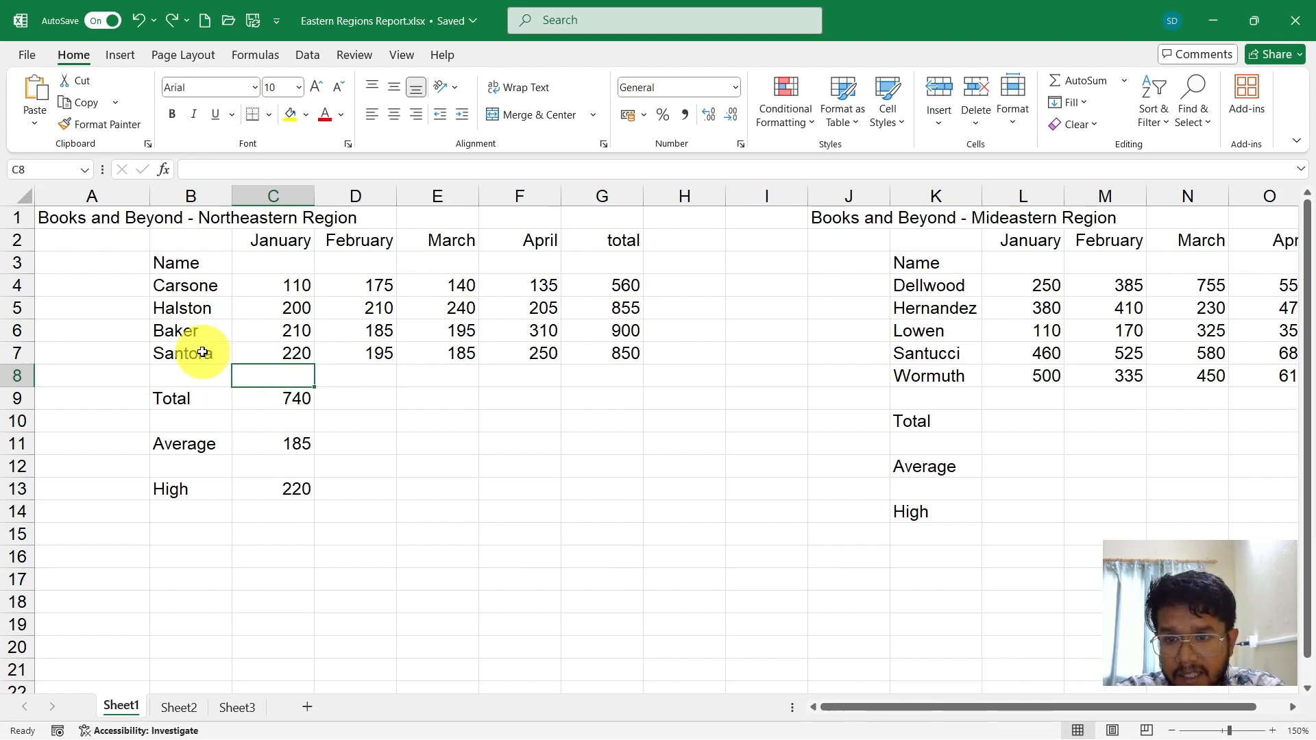
# Insert blank cells at B6:G6 in the Northeastern Region table, shifting the existing cells down.
pyautogui.click(189, 336)
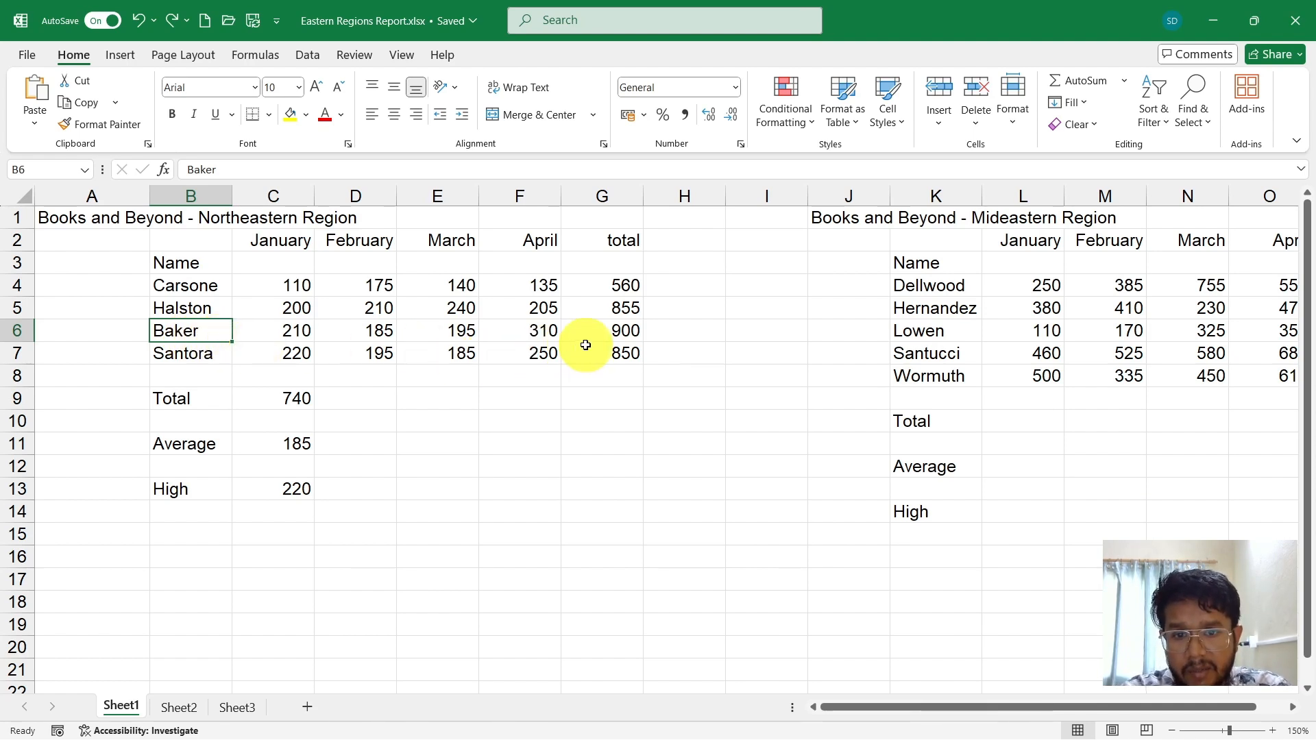
pyautogui.click(636, 334)
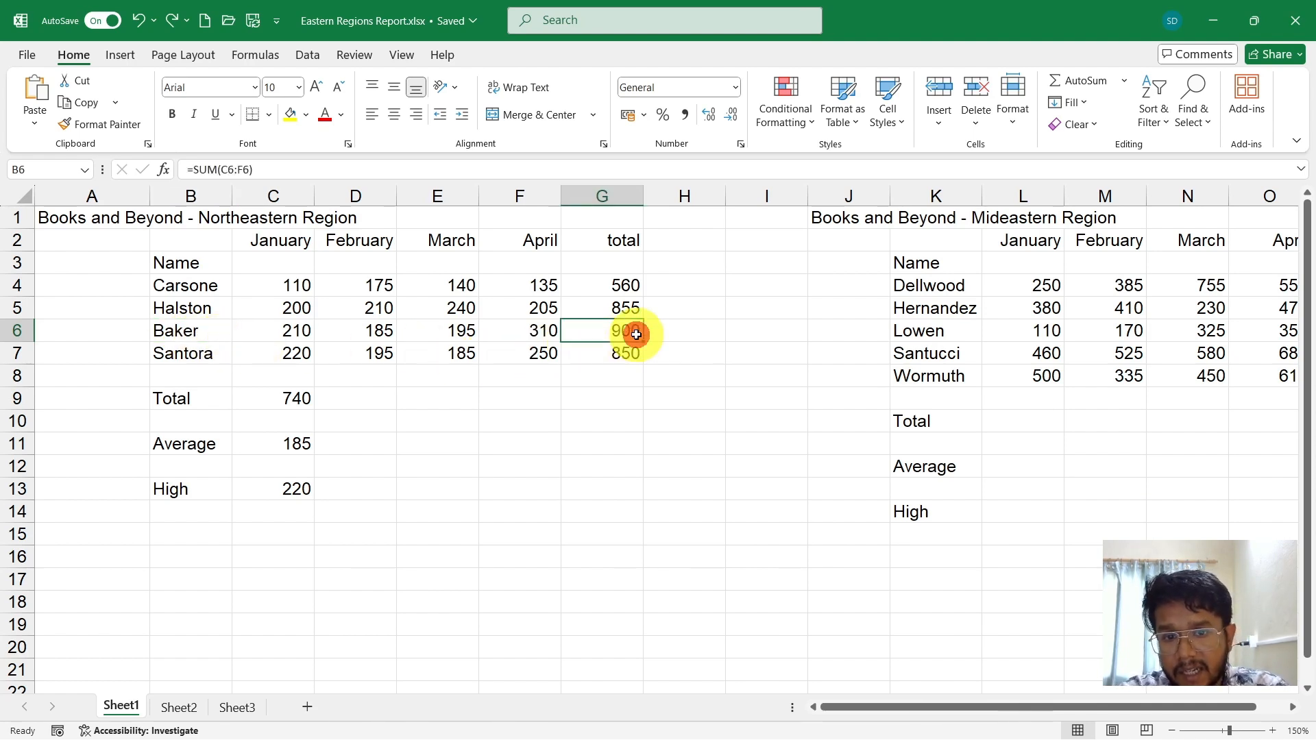
pyautogui.click(168, 330)
pyautogui.keyDown('shift'); pyautogui.click(616, 330); pyautogui.keyUp('shift')
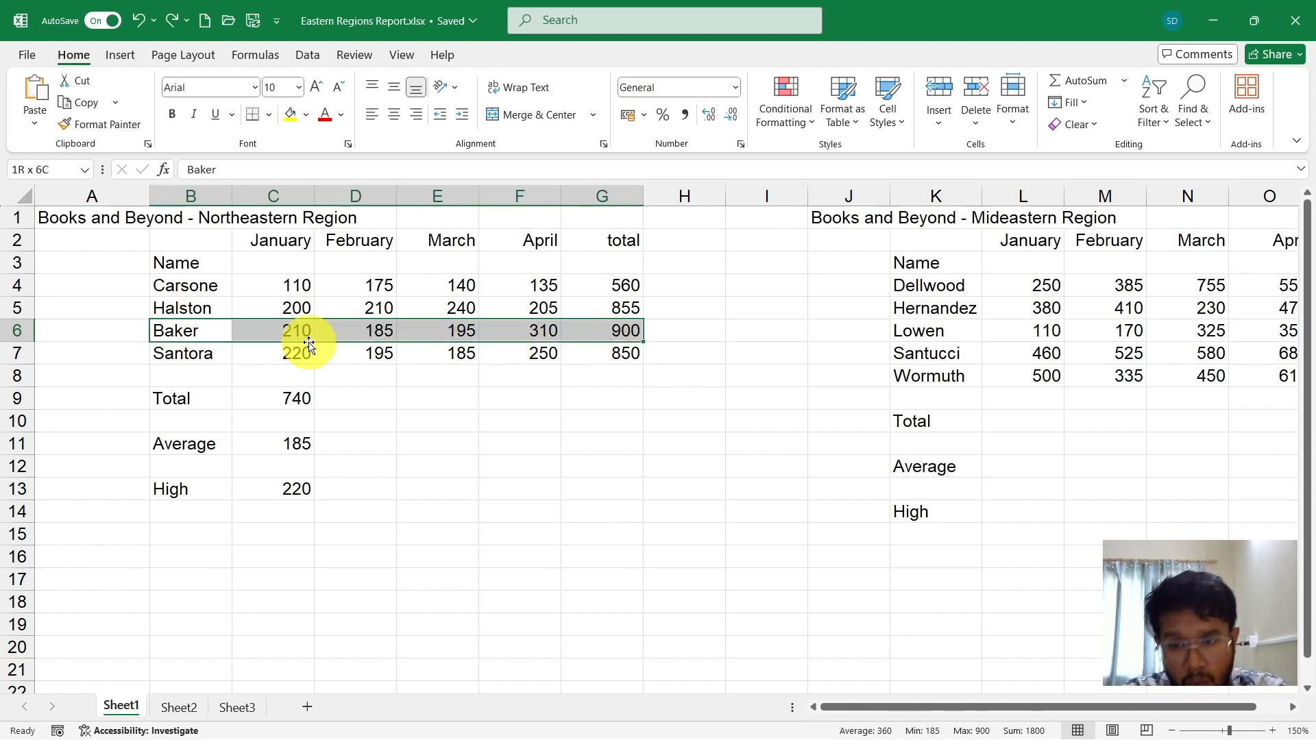
pyautogui.rightClick(196, 330)
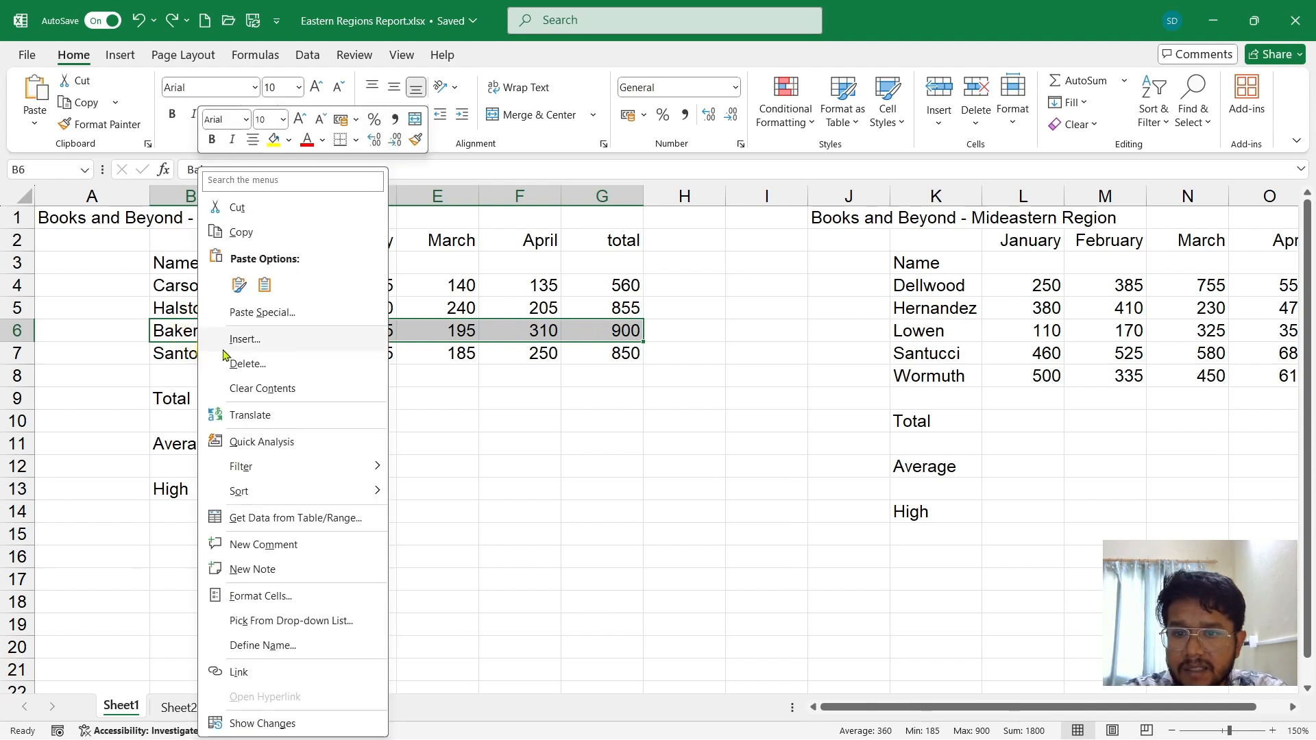
pyautogui.click(239, 333)
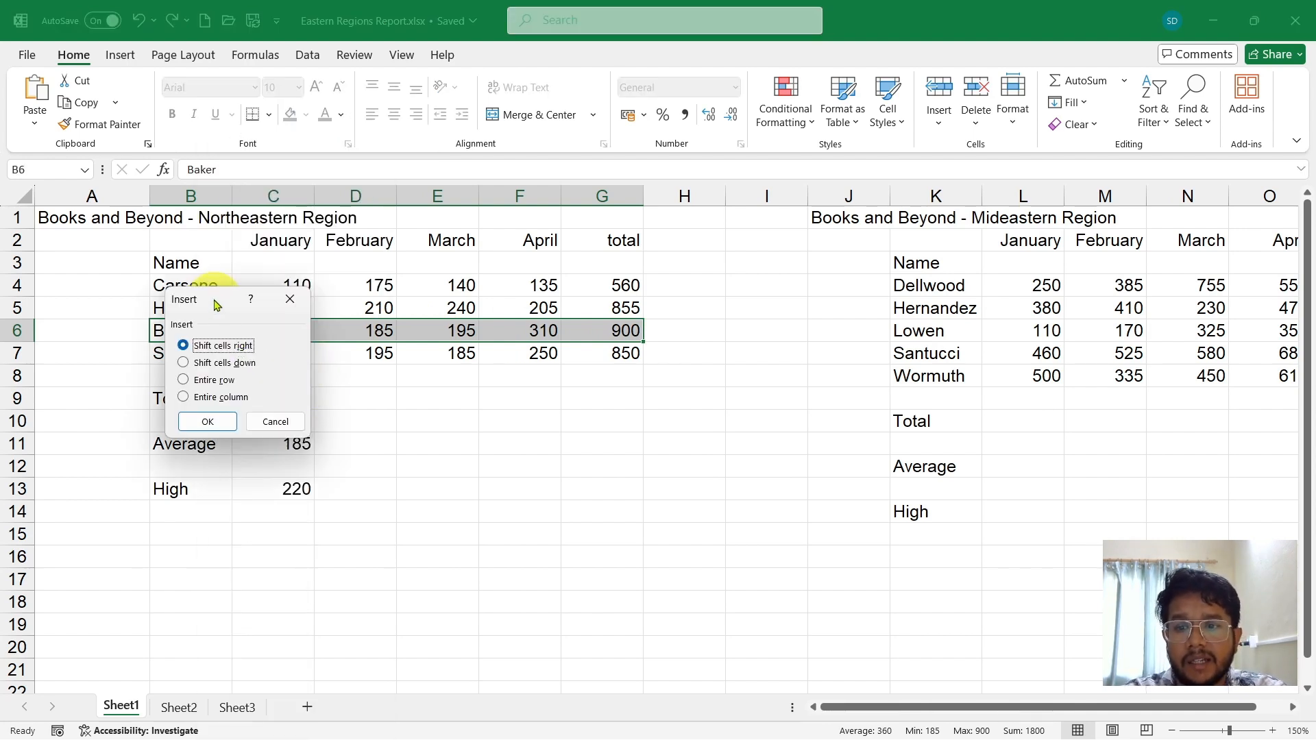
pyautogui.moveTo(214, 299); pyautogui.dragTo(528, 411)
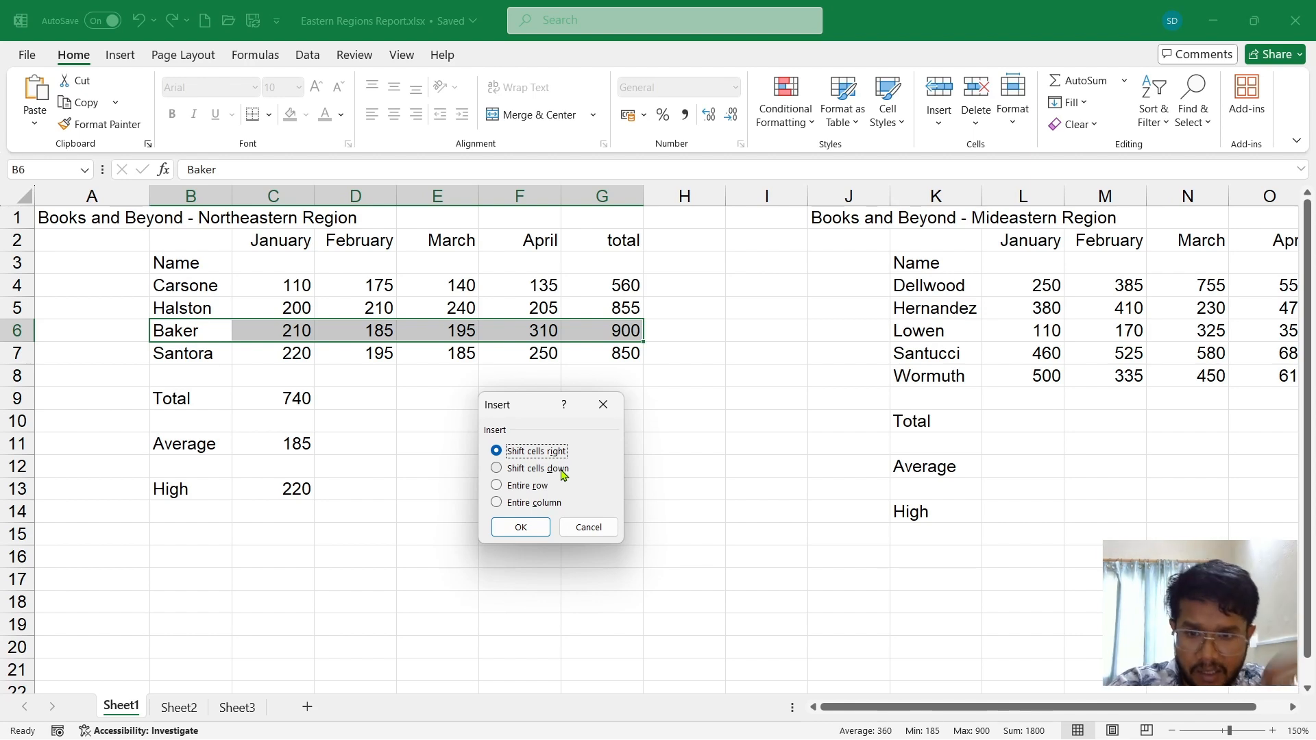
pyautogui.click(560, 469)
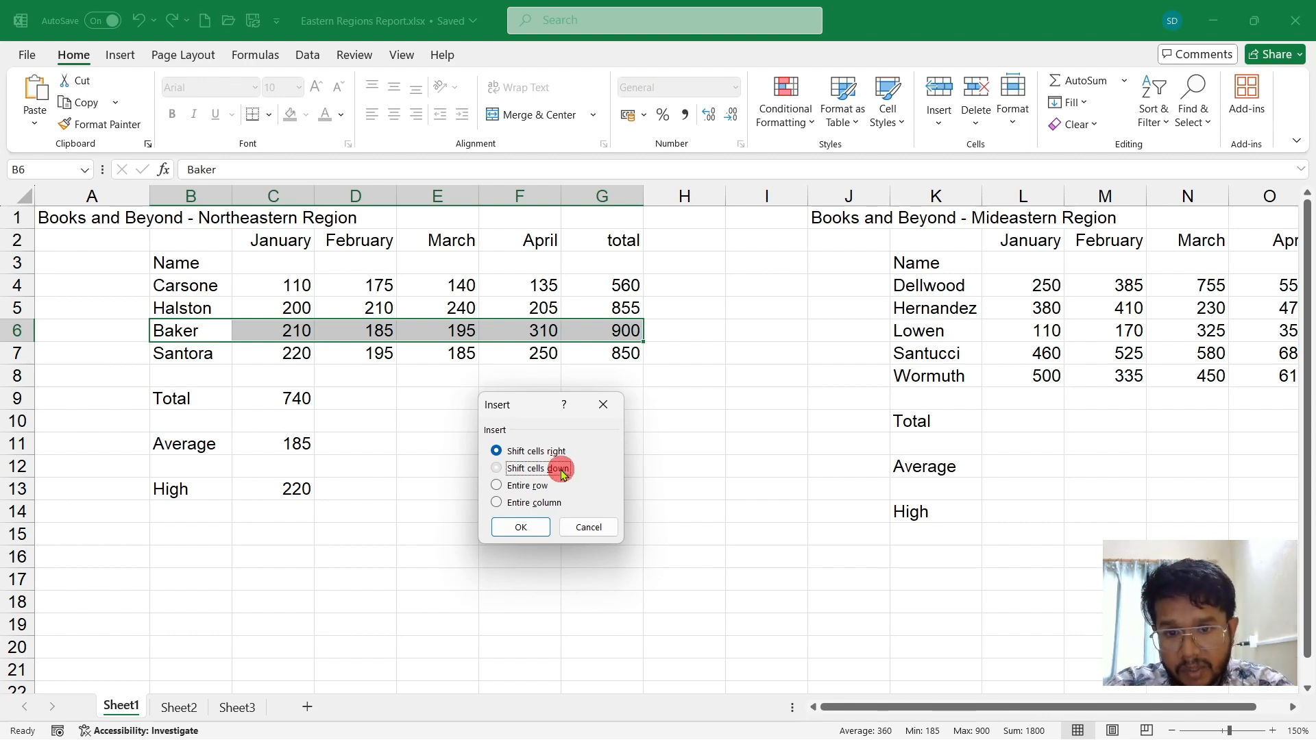
pyautogui.click(514, 529)
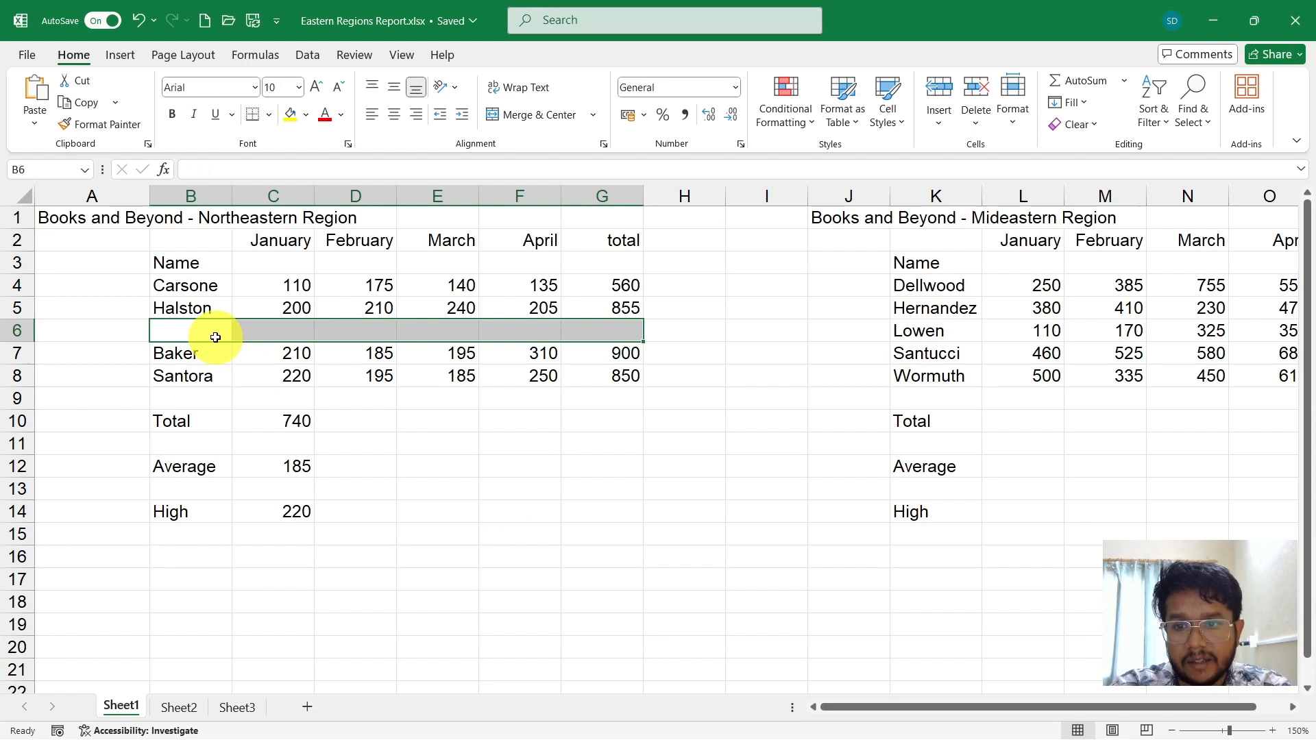
# Enter the new person's name in B6 and 220 as the January value in C6.
pyautogui.click(215, 338)
pyautogui.write('jason')
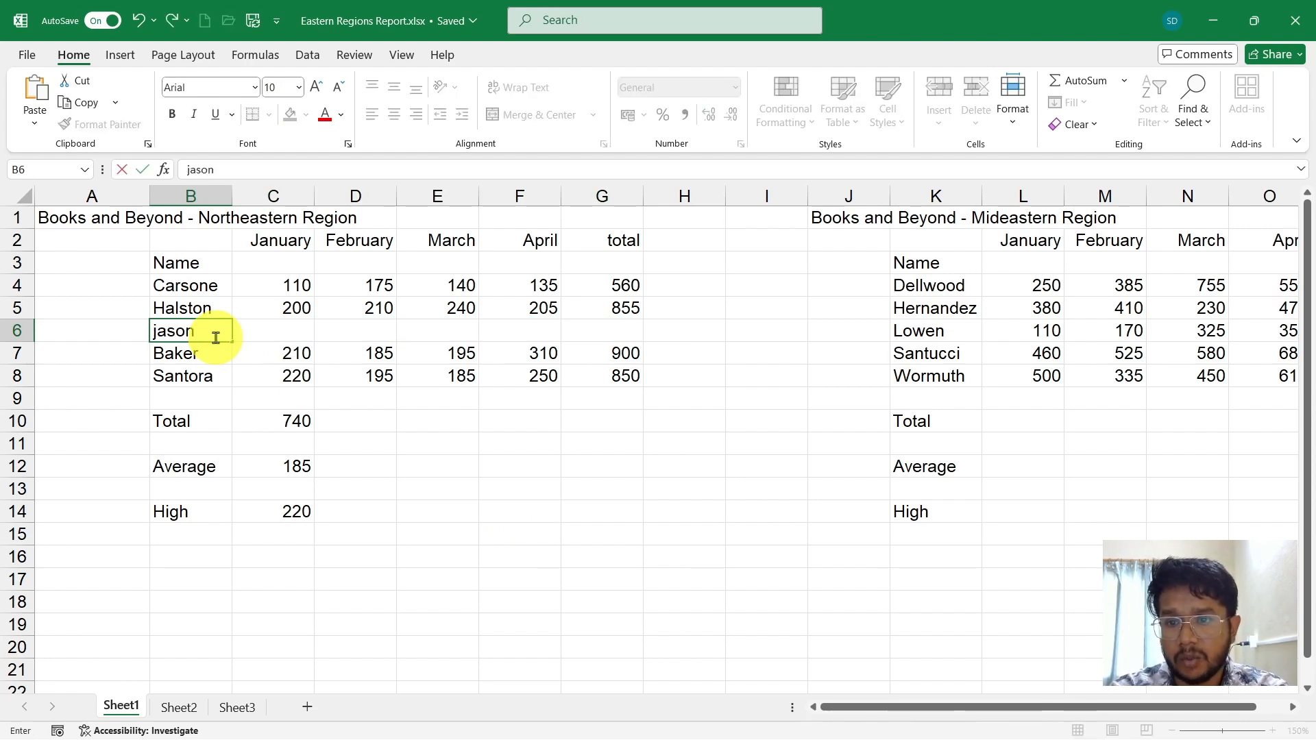
pyautogui.press('Tab')
pyautogui.press('Down')
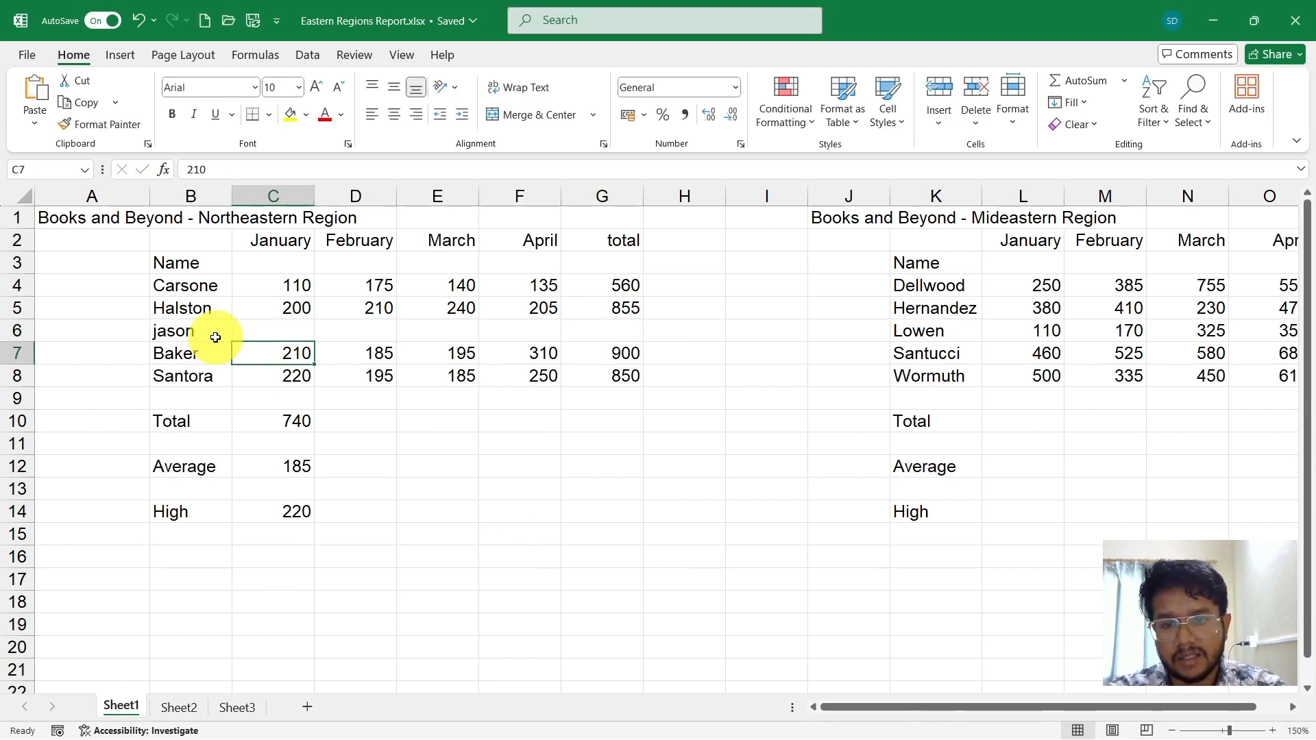
pyautogui.press('Up')
pyautogui.write('220')
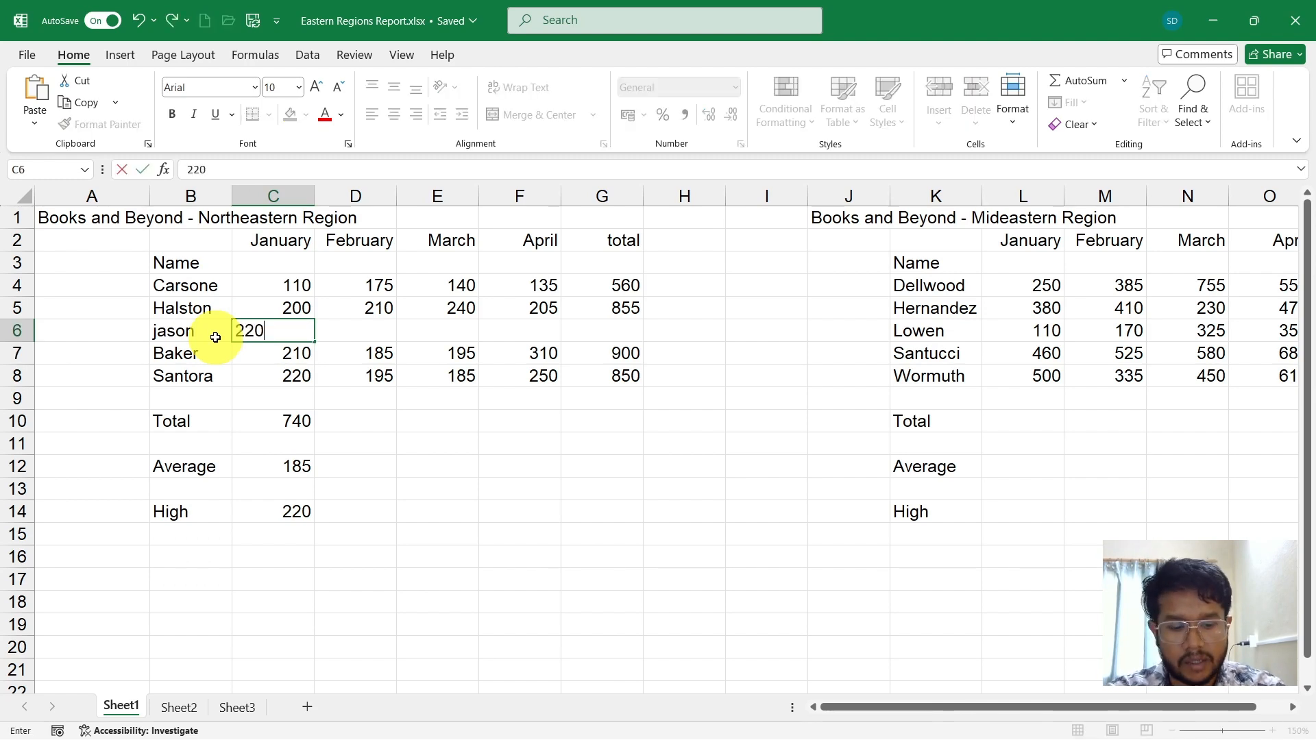
# Fill row 6 with 200 for February, 255 for March and 550 for April.
pyautogui.press('Tab')
pyautogui.write('200')
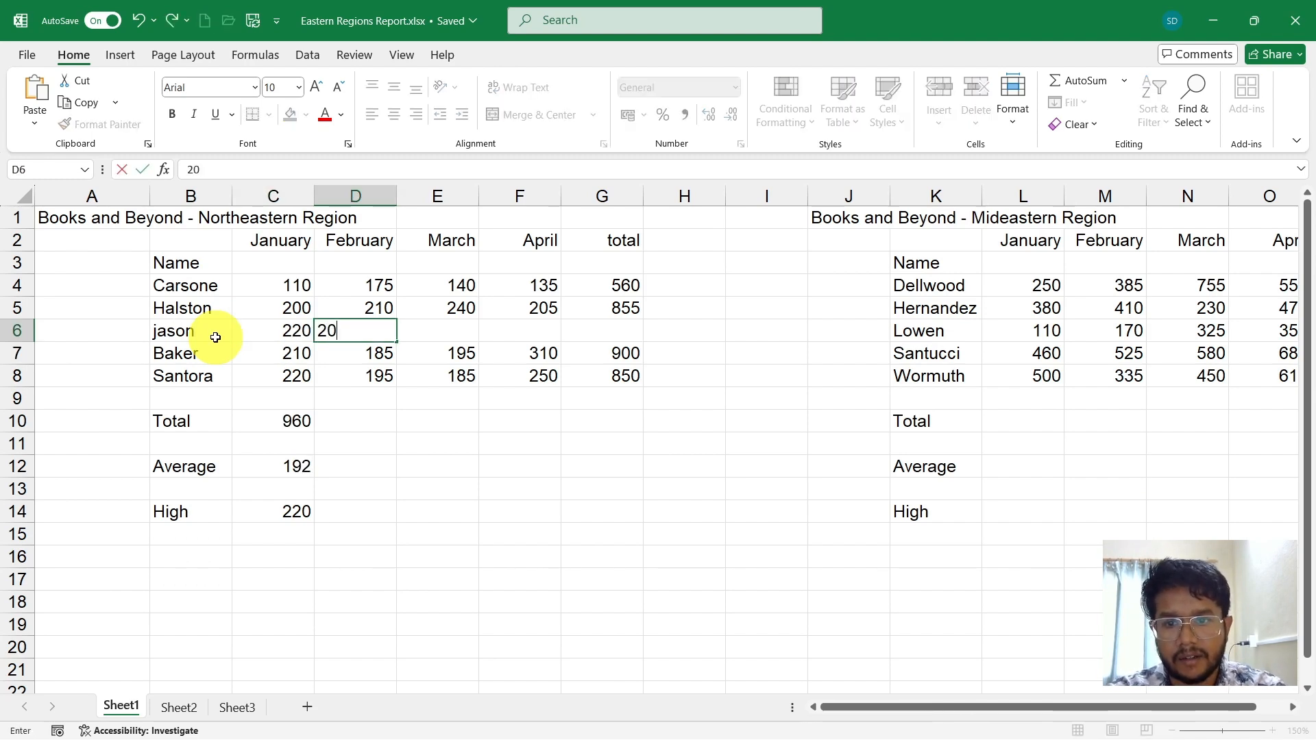
pyautogui.press('Tab')
pyautogui.write('2550')
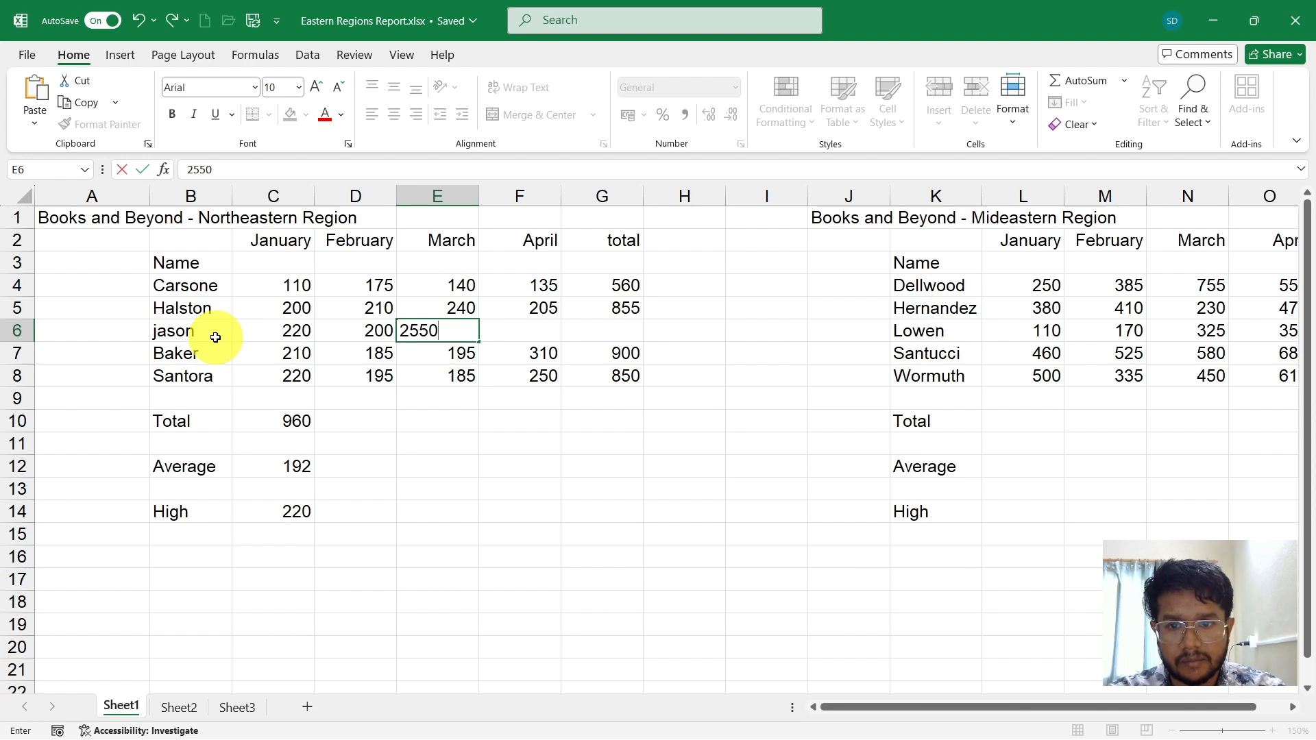
pyautogui.press('BackSpace')
pyautogui.press('Tab')
pyautogui.write('550')
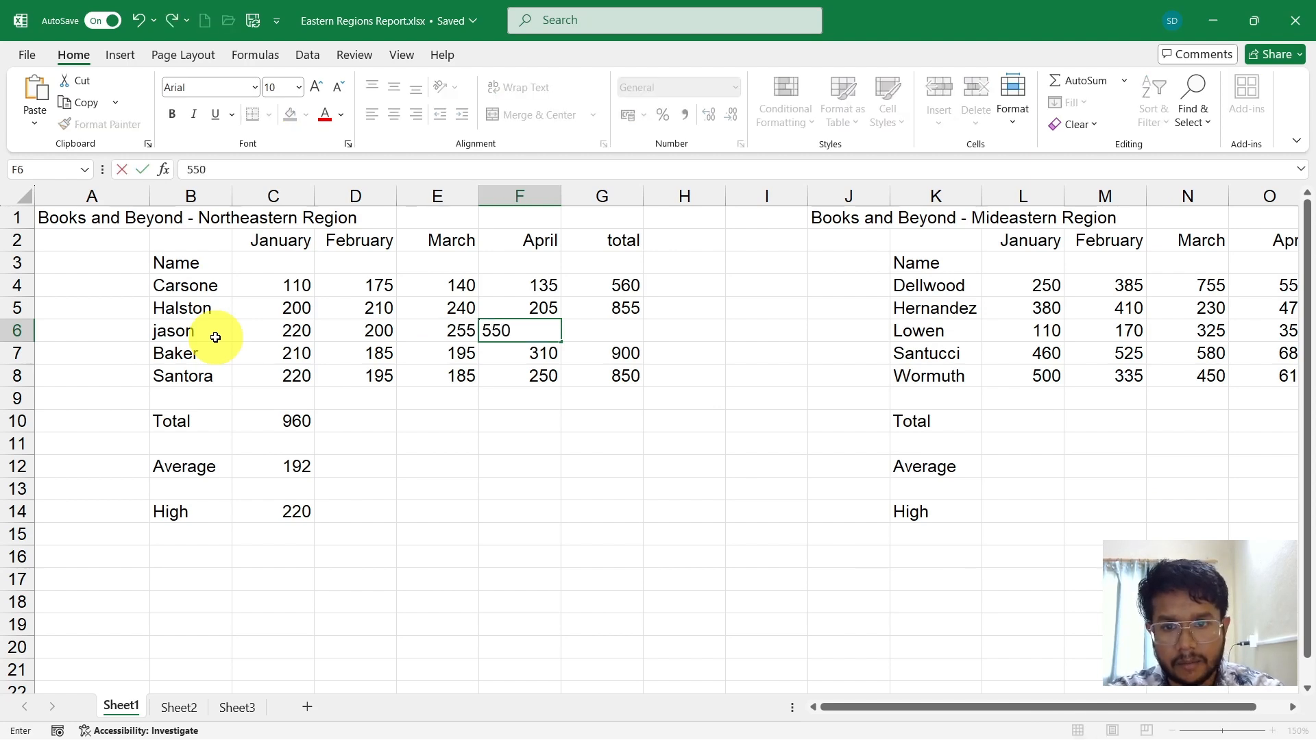
pyautogui.press('Tab')
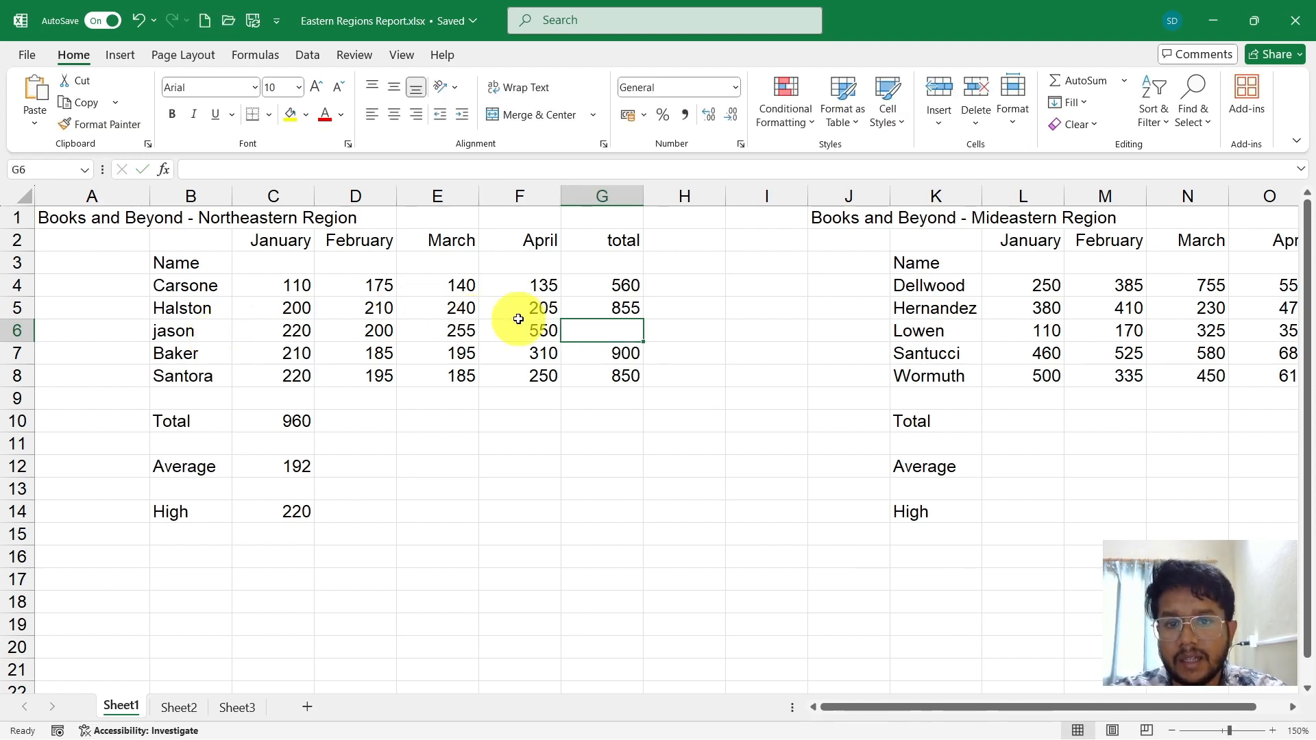
# Copy the total formula from G5 down into G6 for the new row.
pyautogui.click(617, 313)
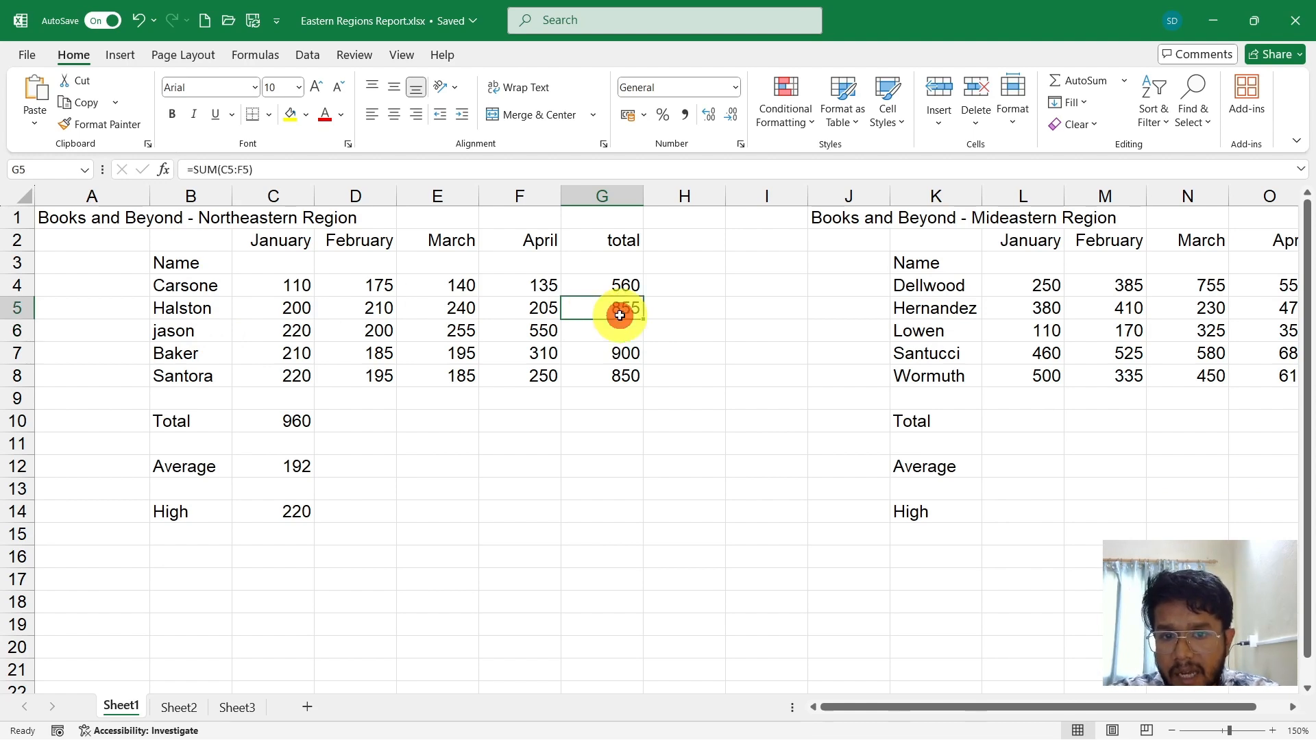
pyautogui.moveTo(644, 319); pyautogui.dragTo(634, 335)
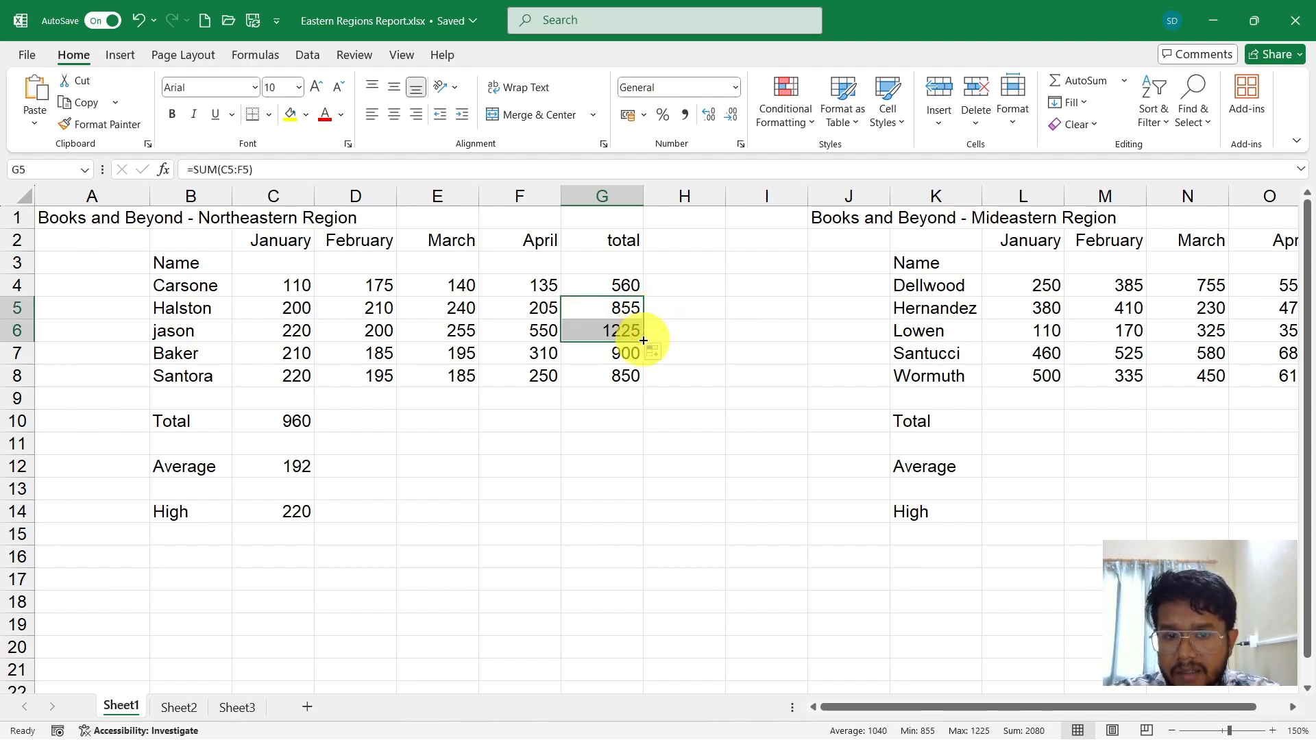
pyautogui.click(523, 355)
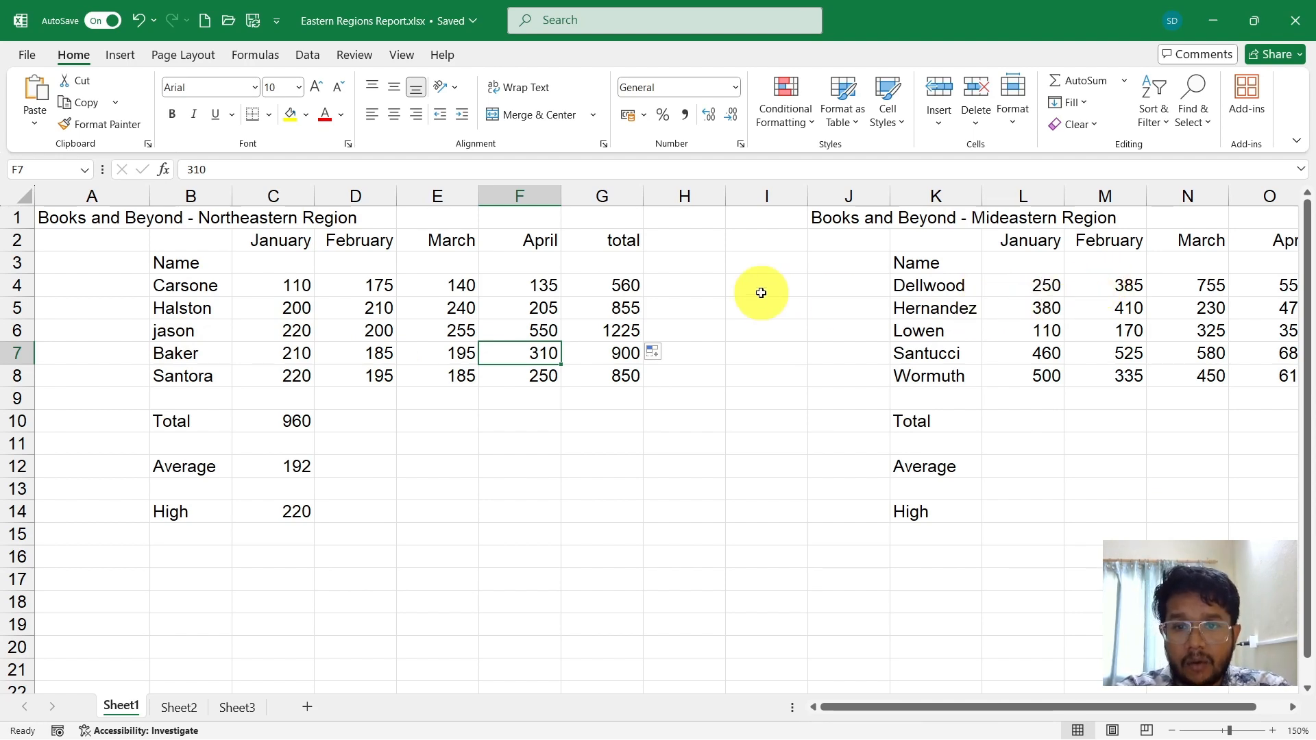
# Insert a blank sheet column before the total column of the Northeastern Region table.
pyautogui.click(589, 193)
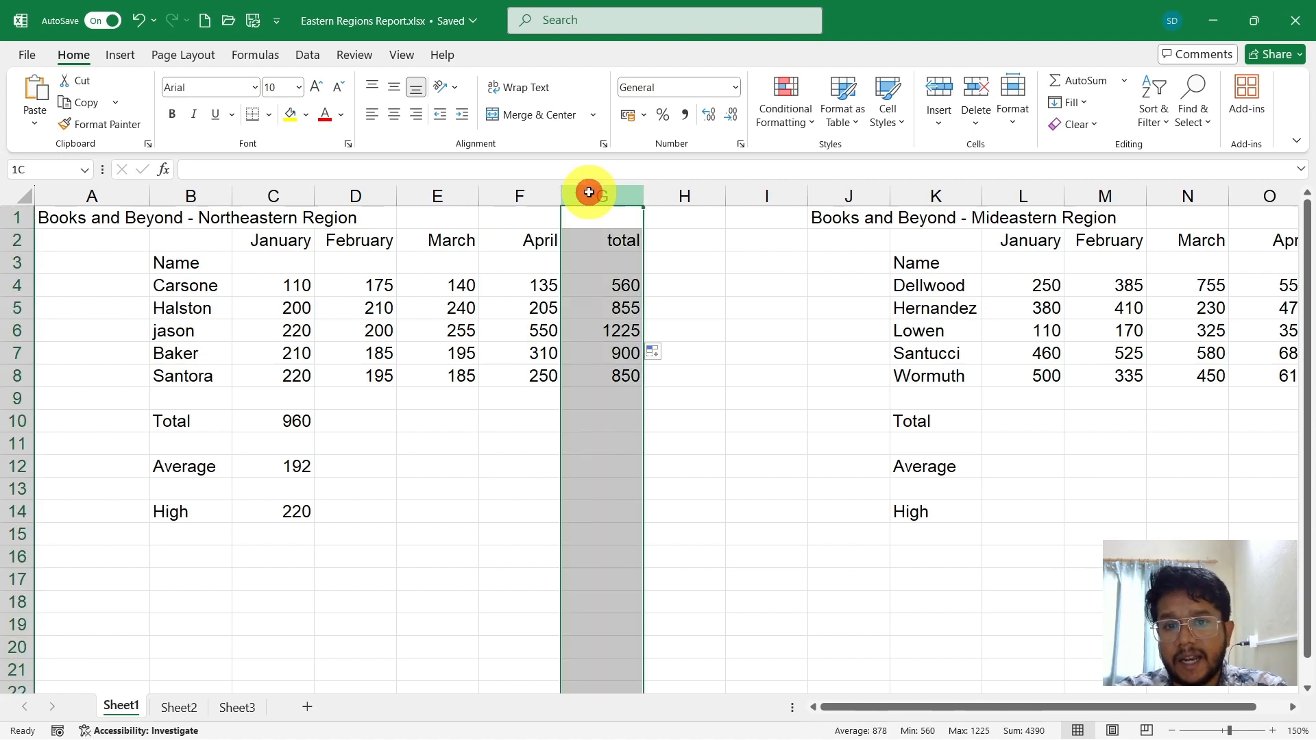
pyautogui.rightClick(588, 192)
pyautogui.click(629, 360)
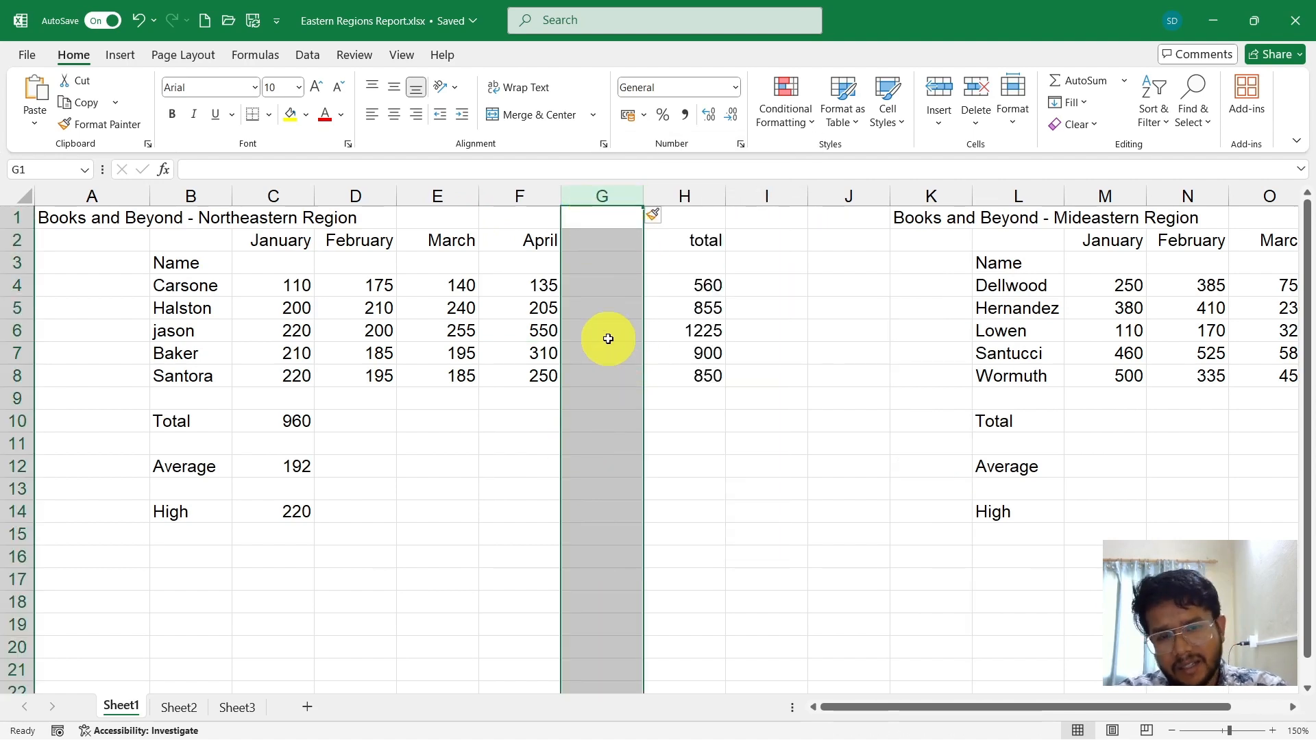
# Delete the blank sheet column G, undo the deletion, and delete the column again.
pyautogui.rightClick(610, 196)
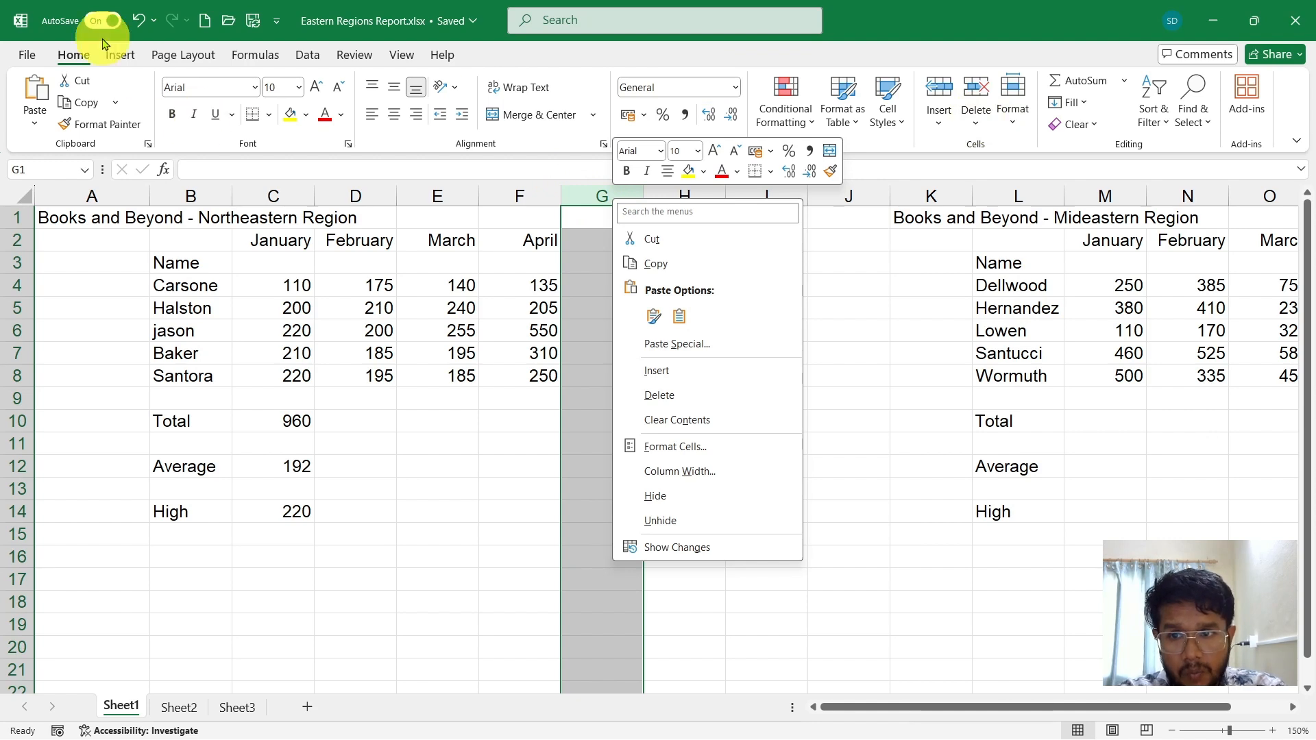
pyautogui.click(976, 118)
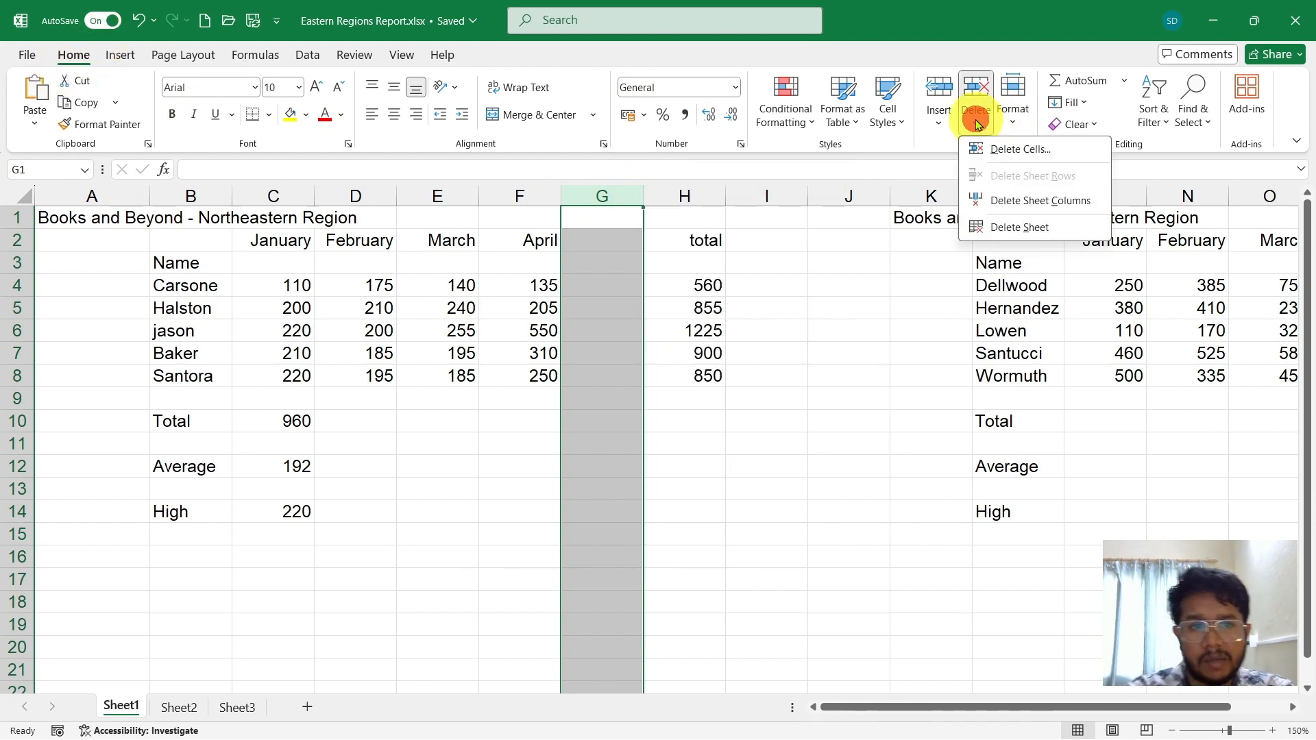
pyautogui.click(1059, 202)
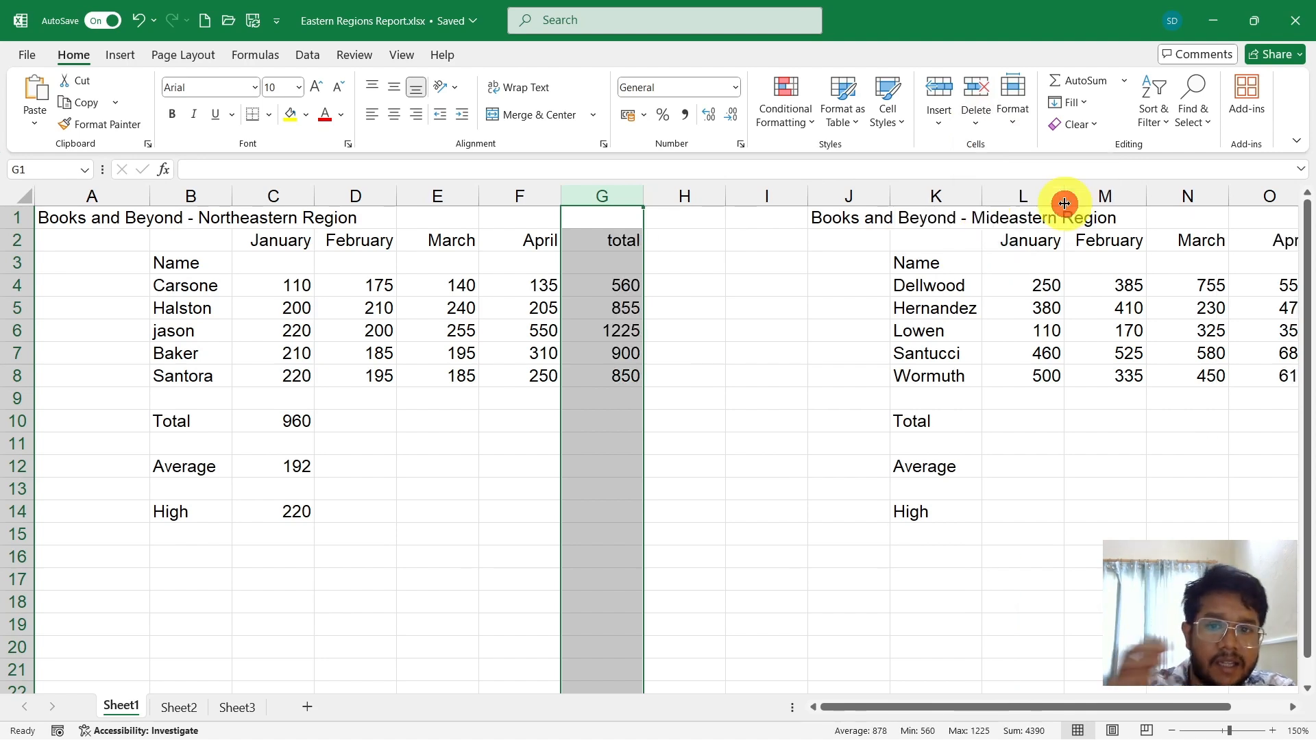
pyautogui.hotkey('ctrl', 'z')
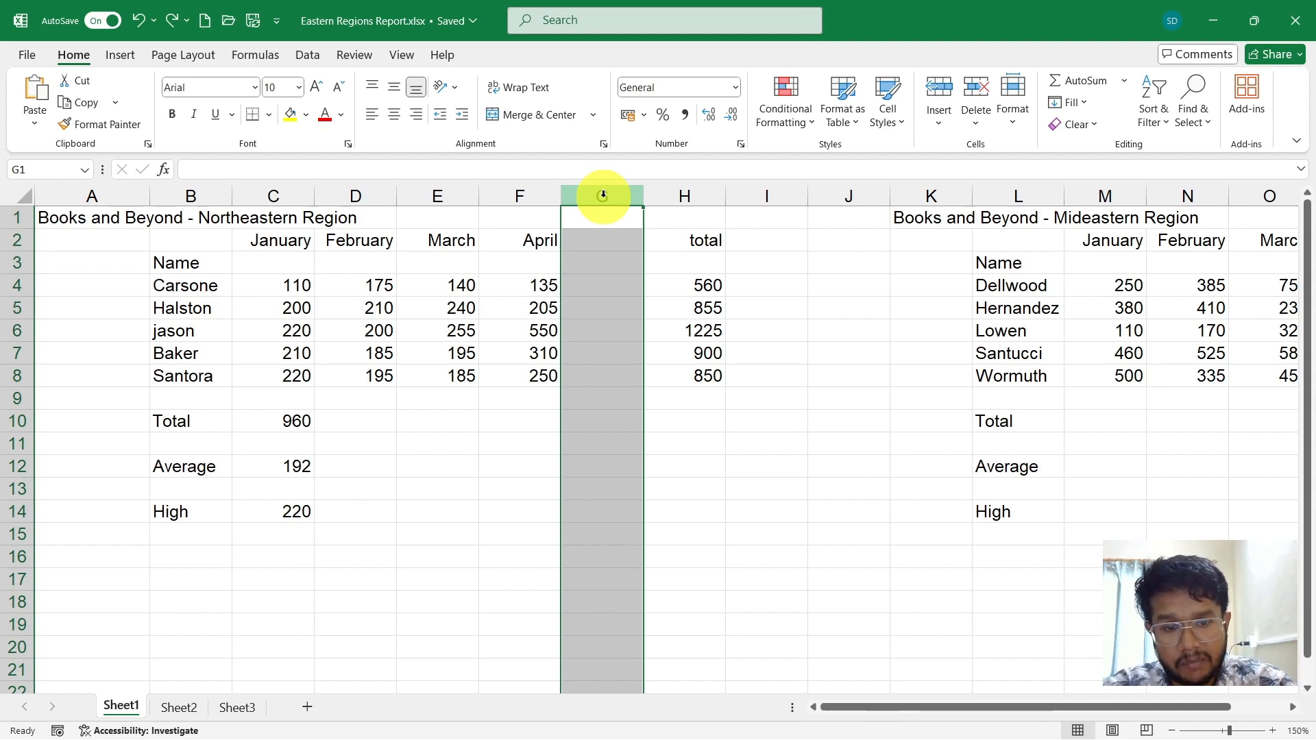
pyautogui.hotkey('ctrl', '-')
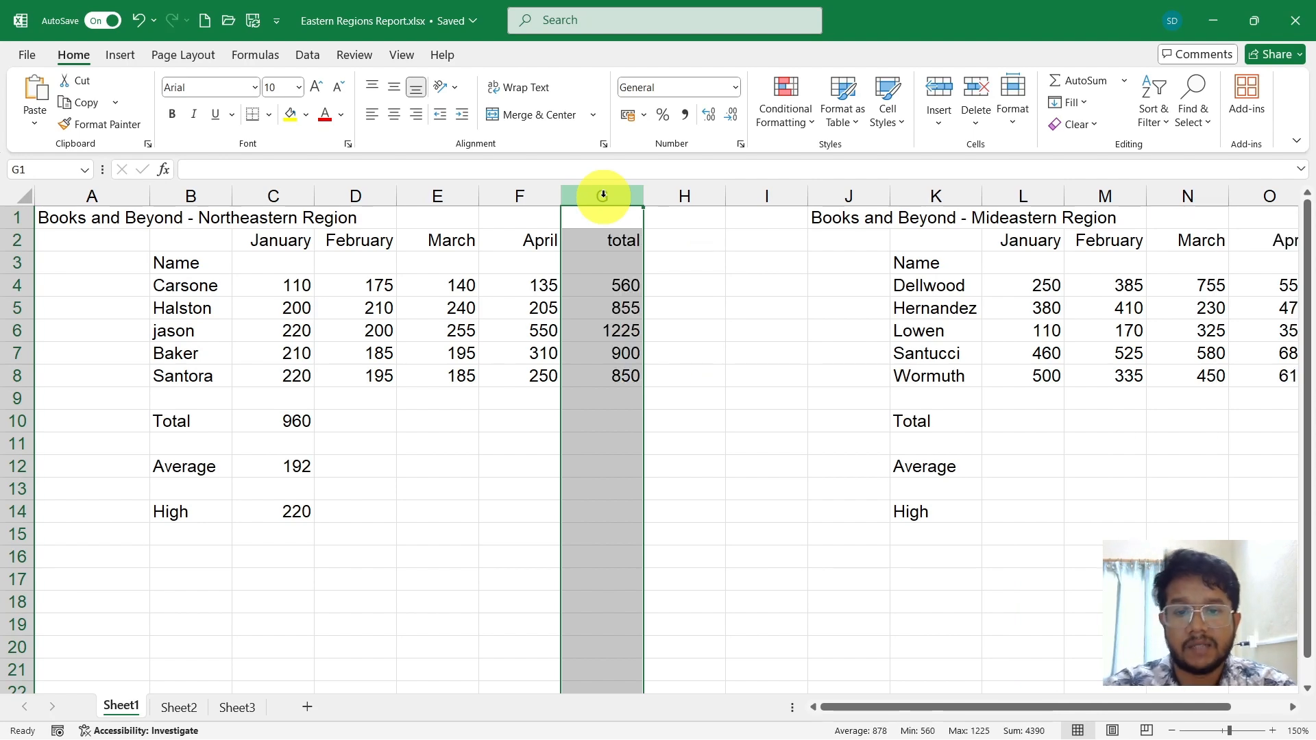